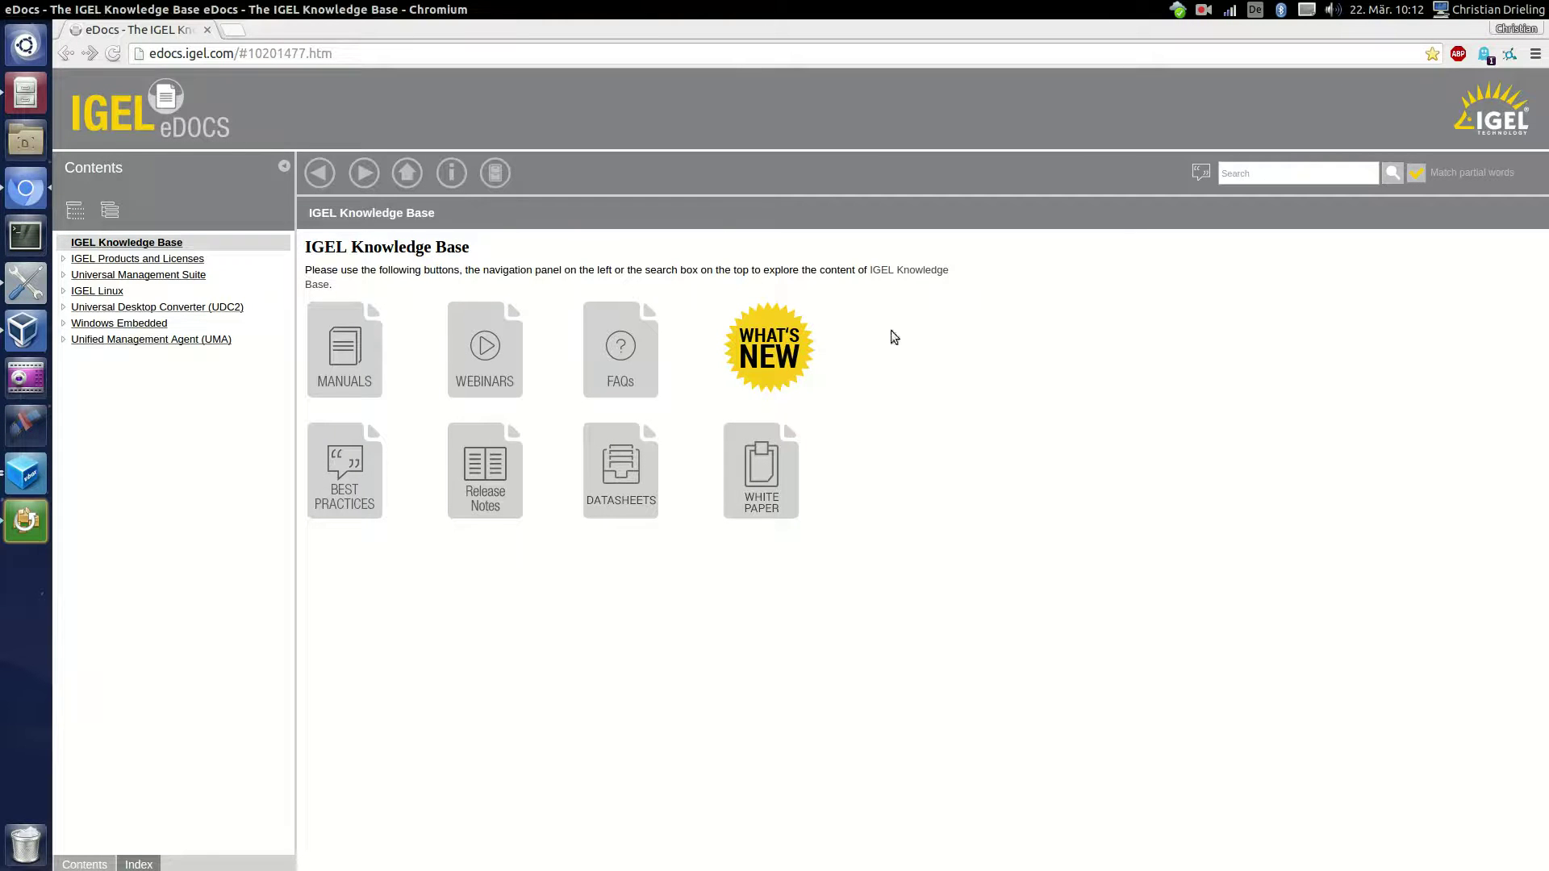
# Search IGEL eDocs for 'automated' and read the Automating the Roll-out-Process article.
pyautogui.click(1276, 176)
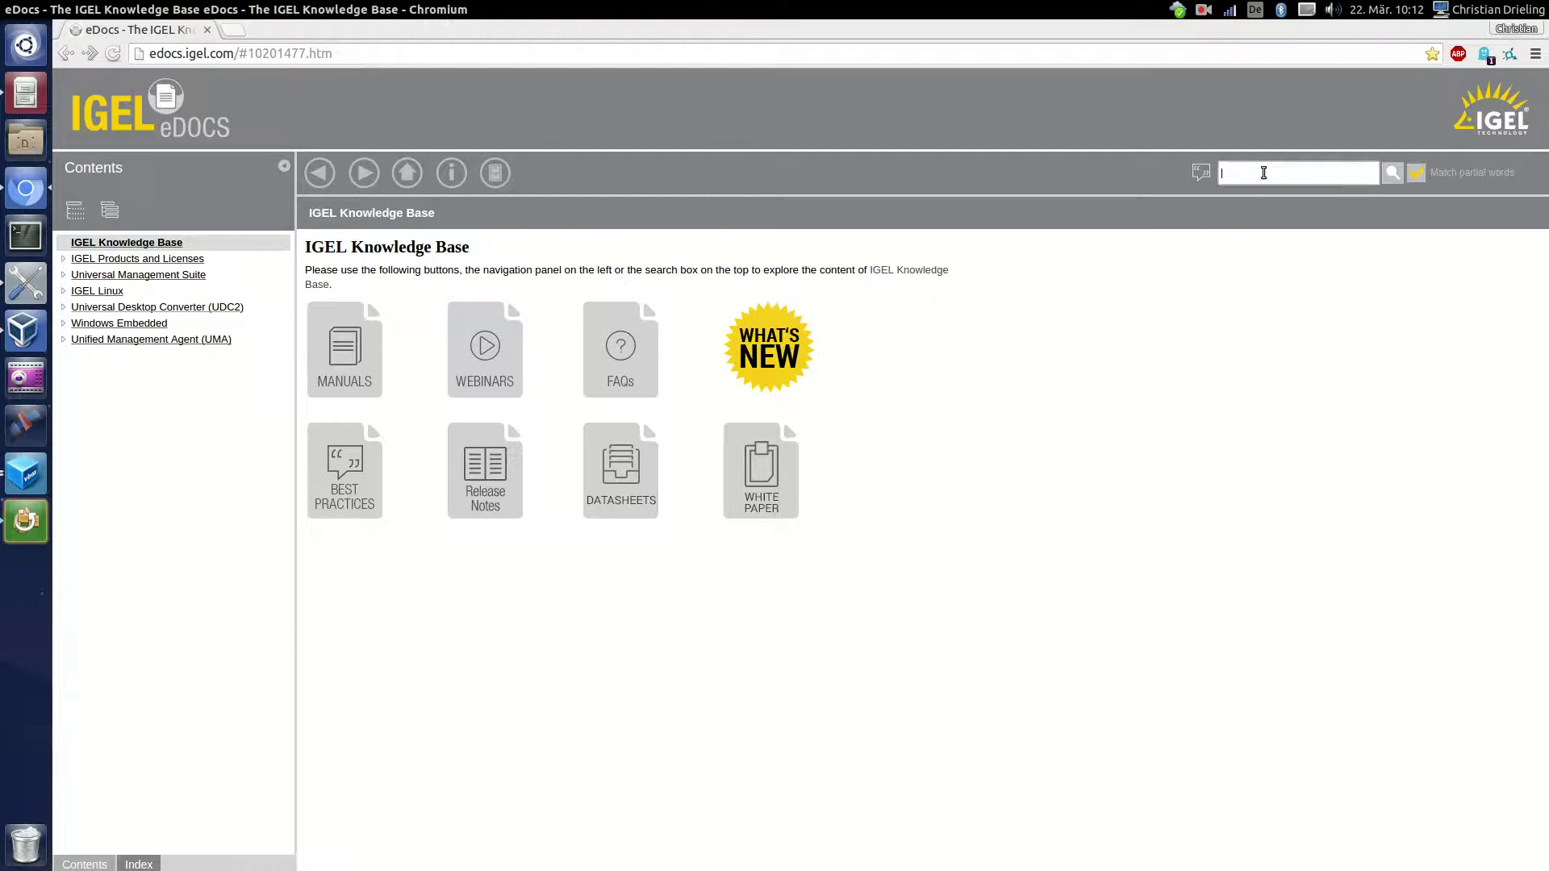
pyautogui.write('atu')
pyautogui.write('tomated')
pyautogui.press('Return')
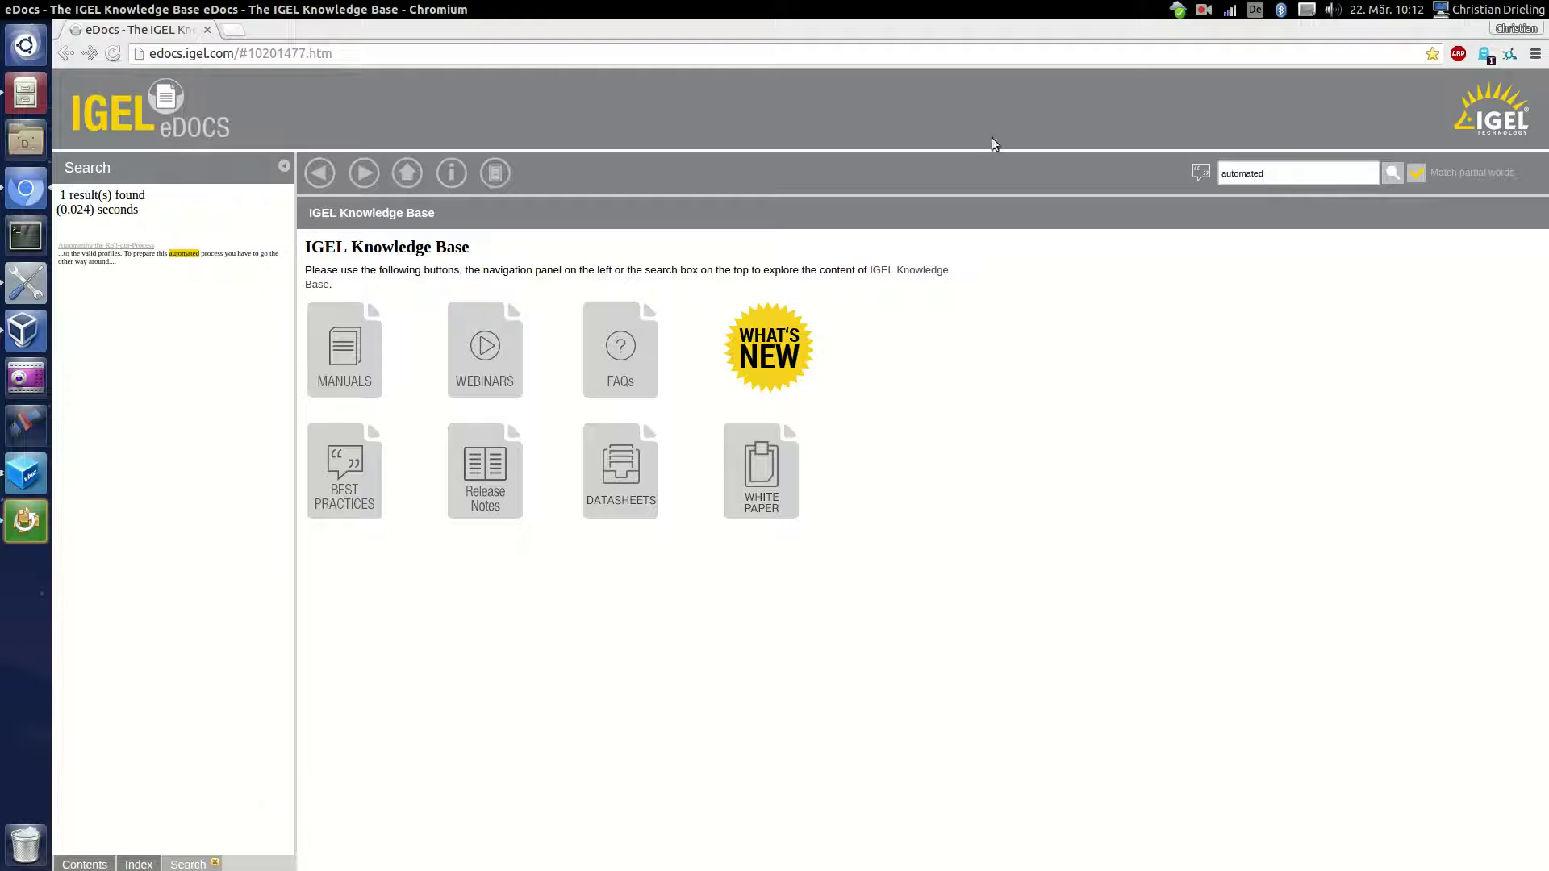
pyautogui.click(122, 246)
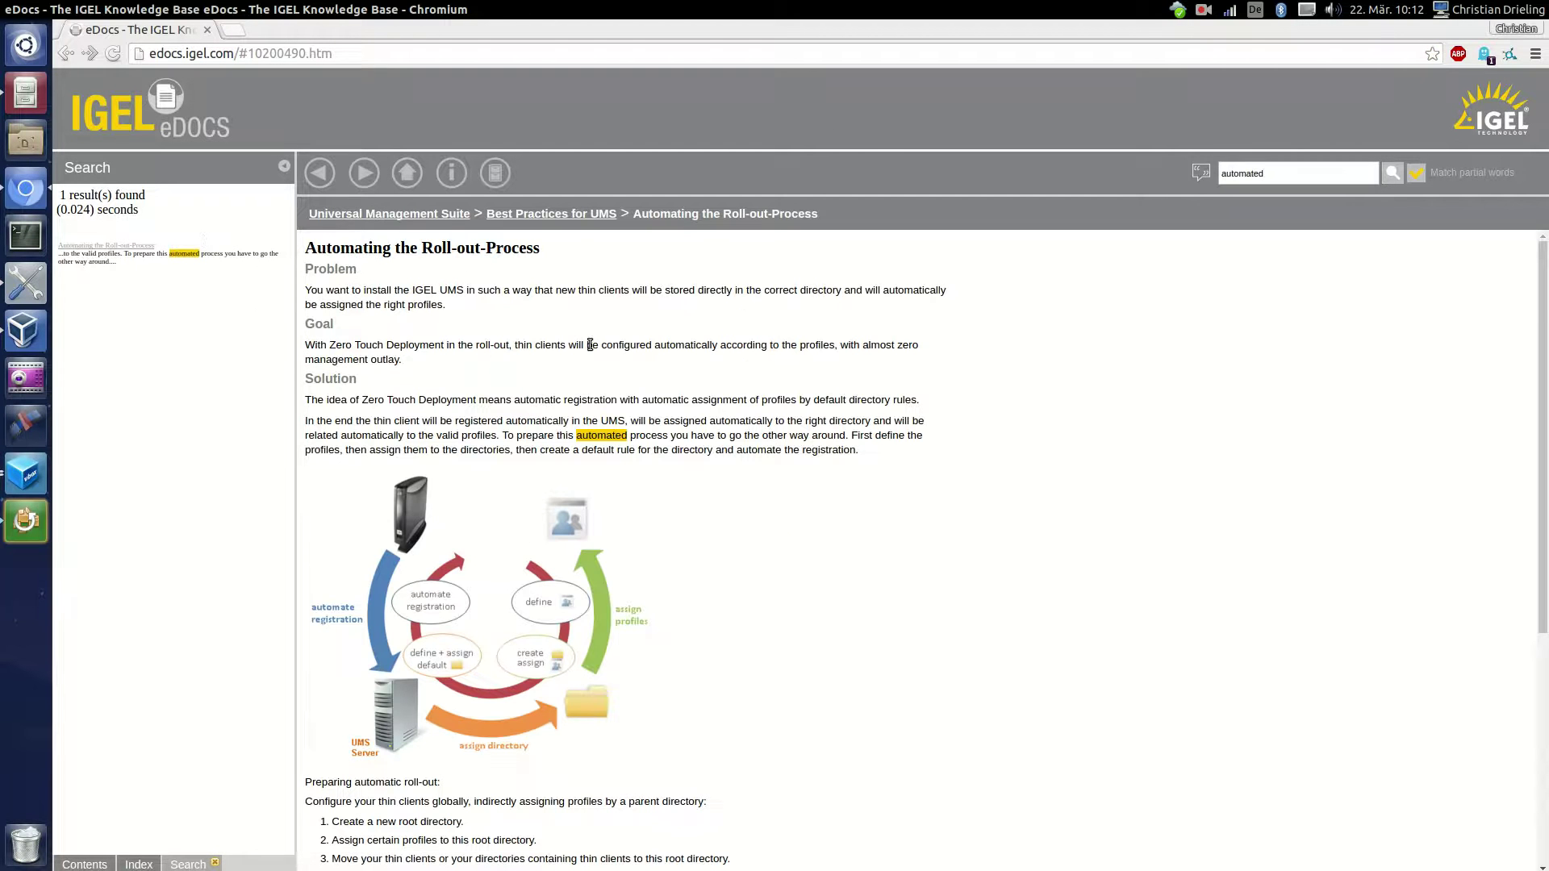
pyautogui.scroll(-5, 629, 407)
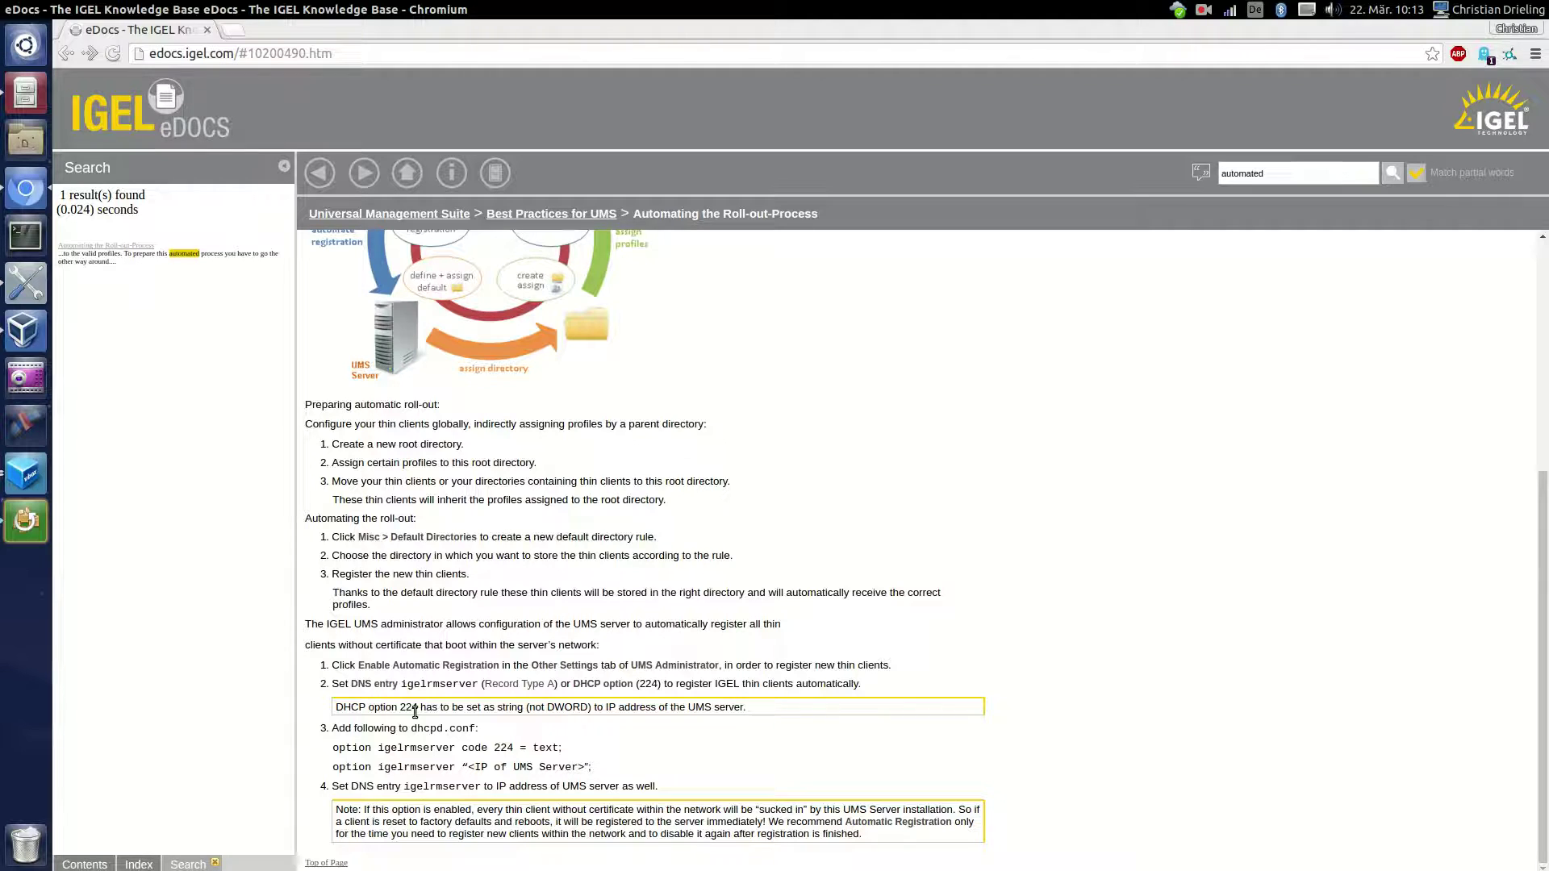
# On the server VM, launch UMS Administrator from the Start search for 'ums'.
pyautogui.scroll(1, 415, 712)
pyautogui.hotkey('alt', 'Tab')
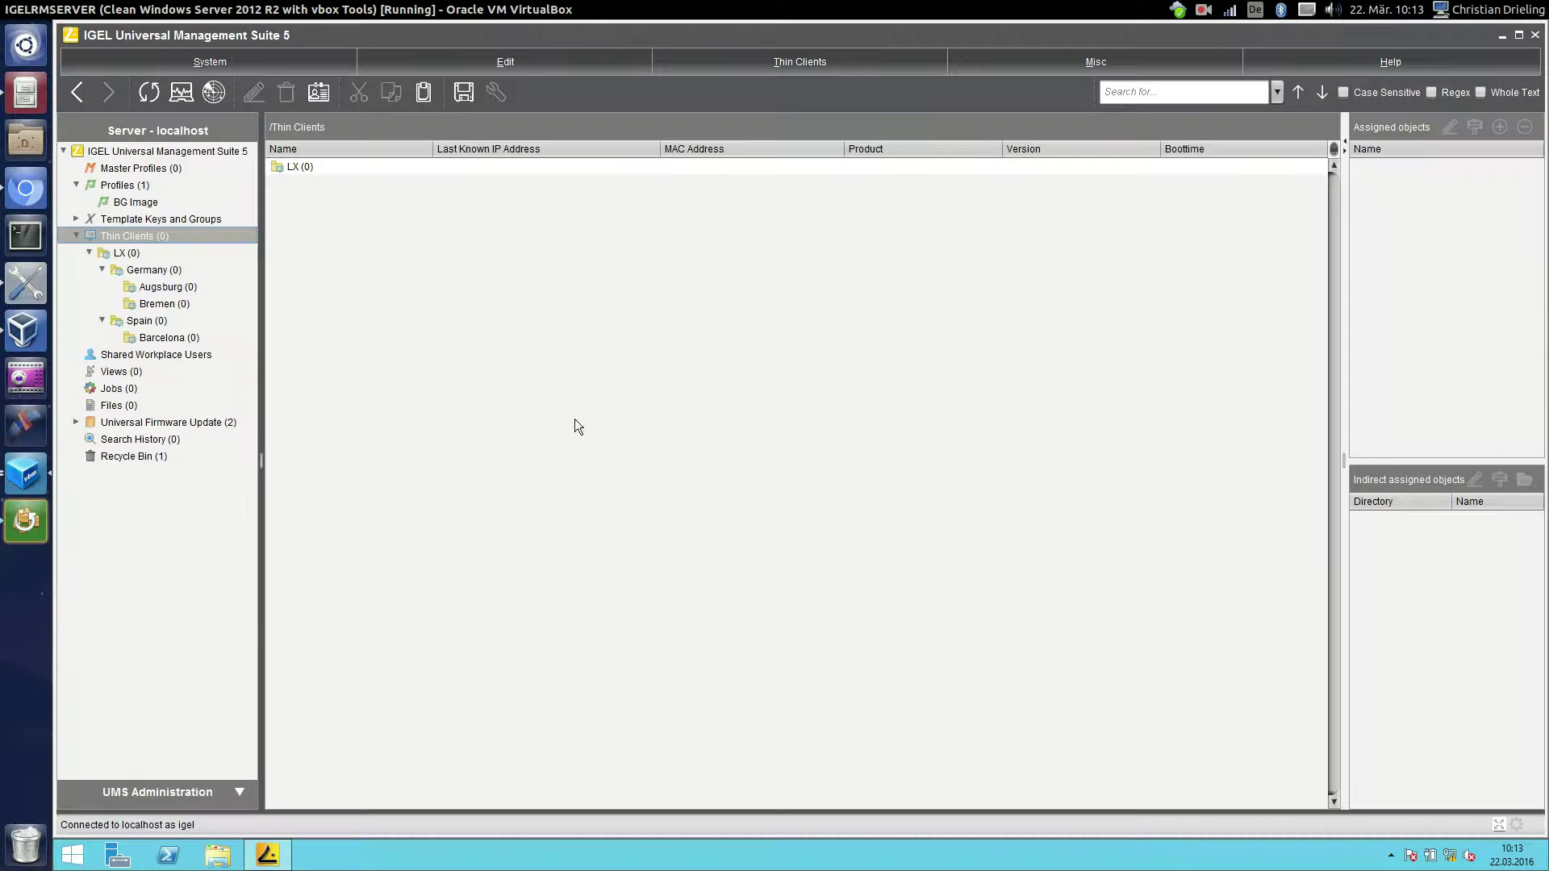
pyautogui.click(72, 855)
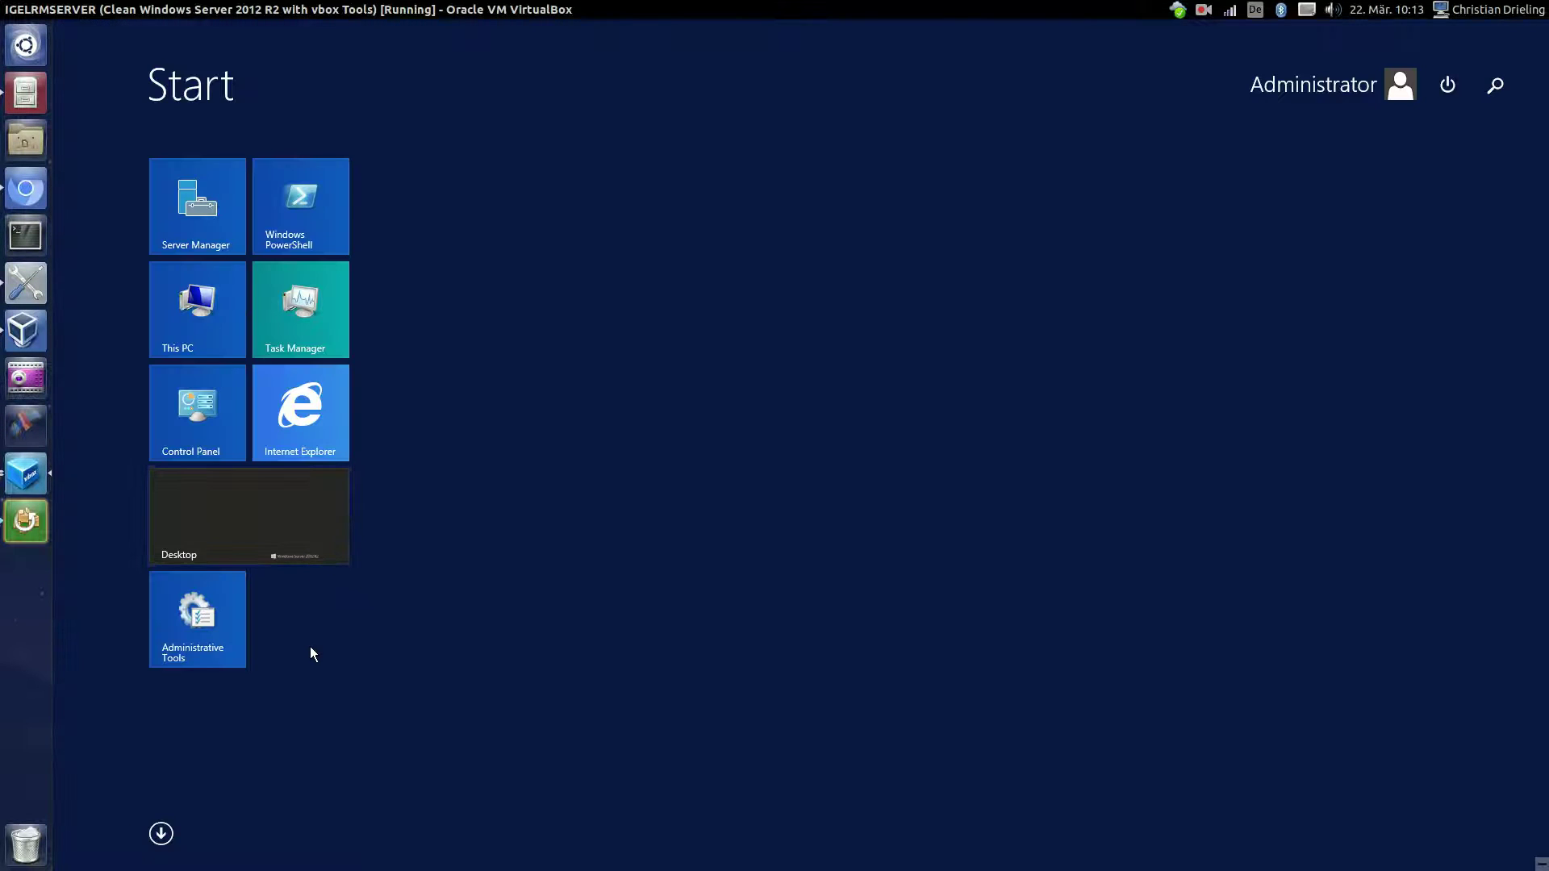
pyautogui.write('ums Console')
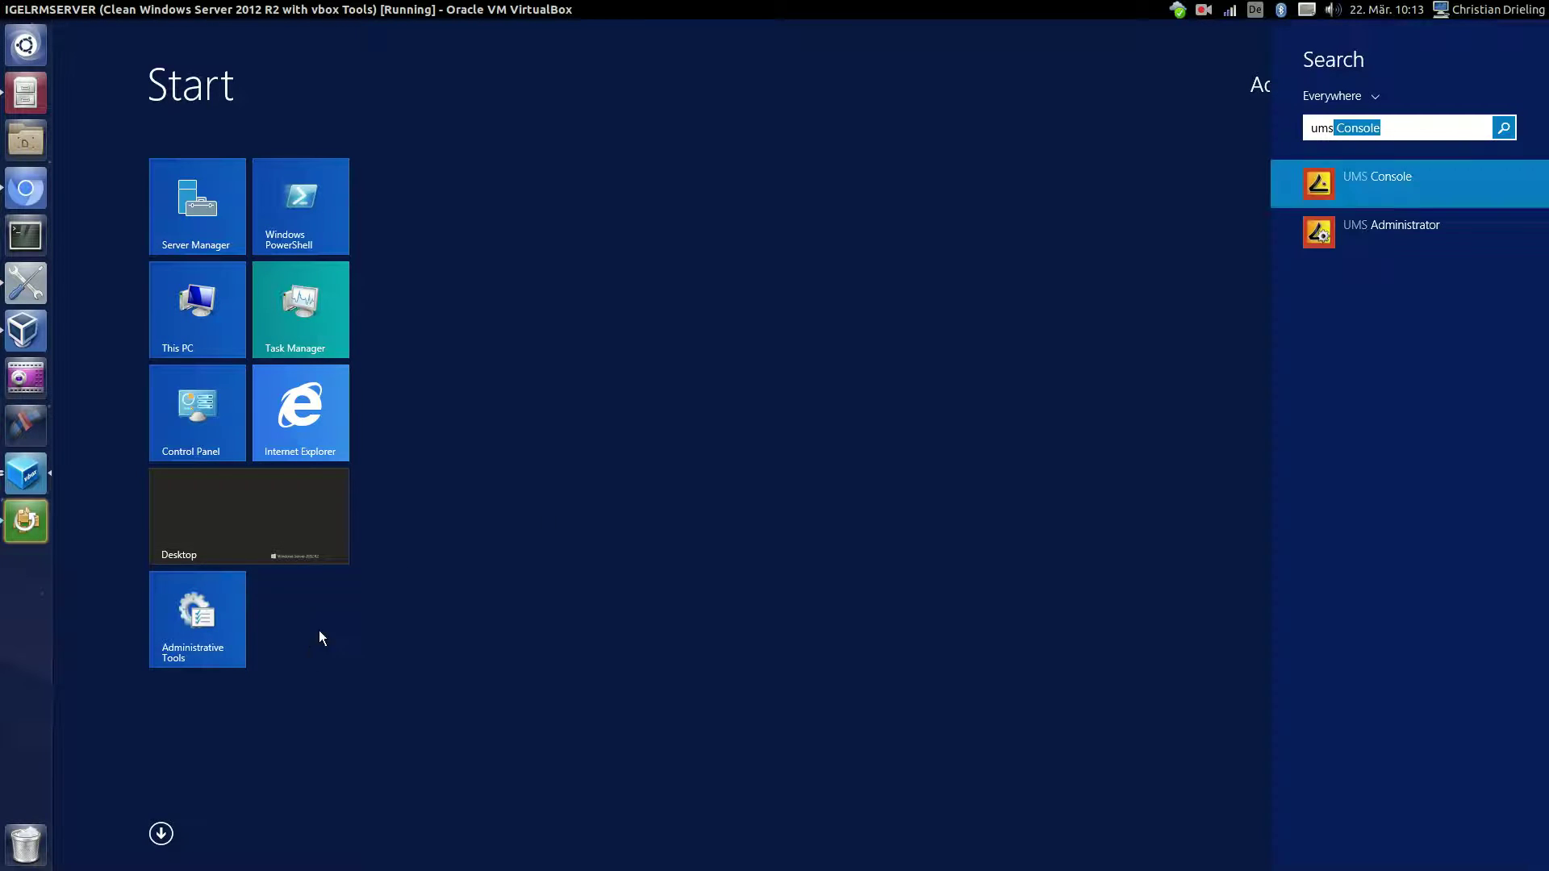
pyautogui.click(1373, 229)
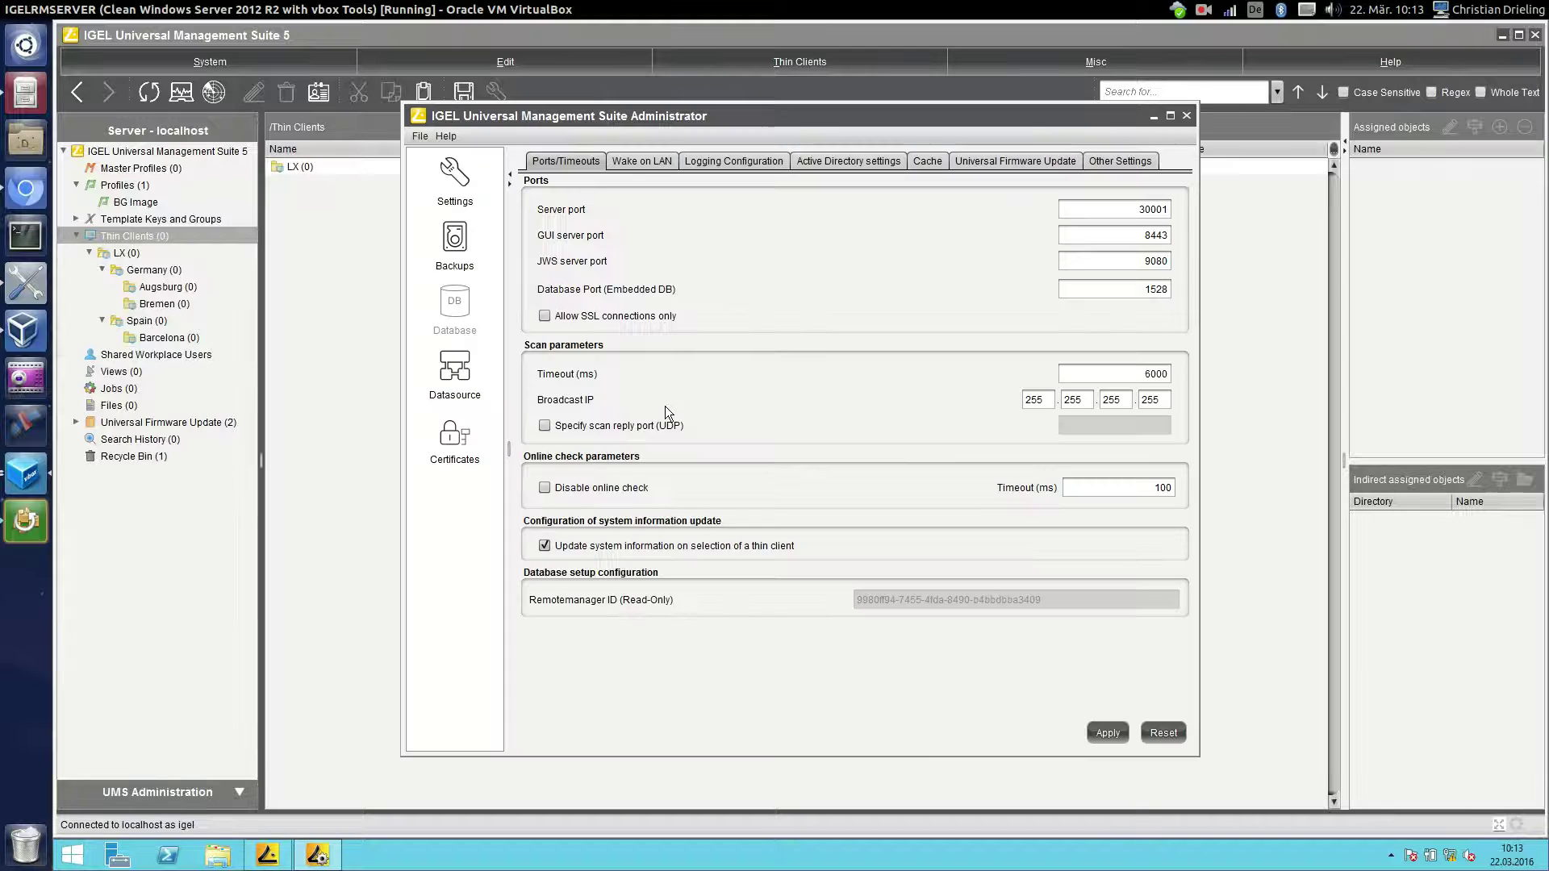
# Tick 'Enable automatic registration' on Other Settings and close the administrator.
pyautogui.click(1121, 161)
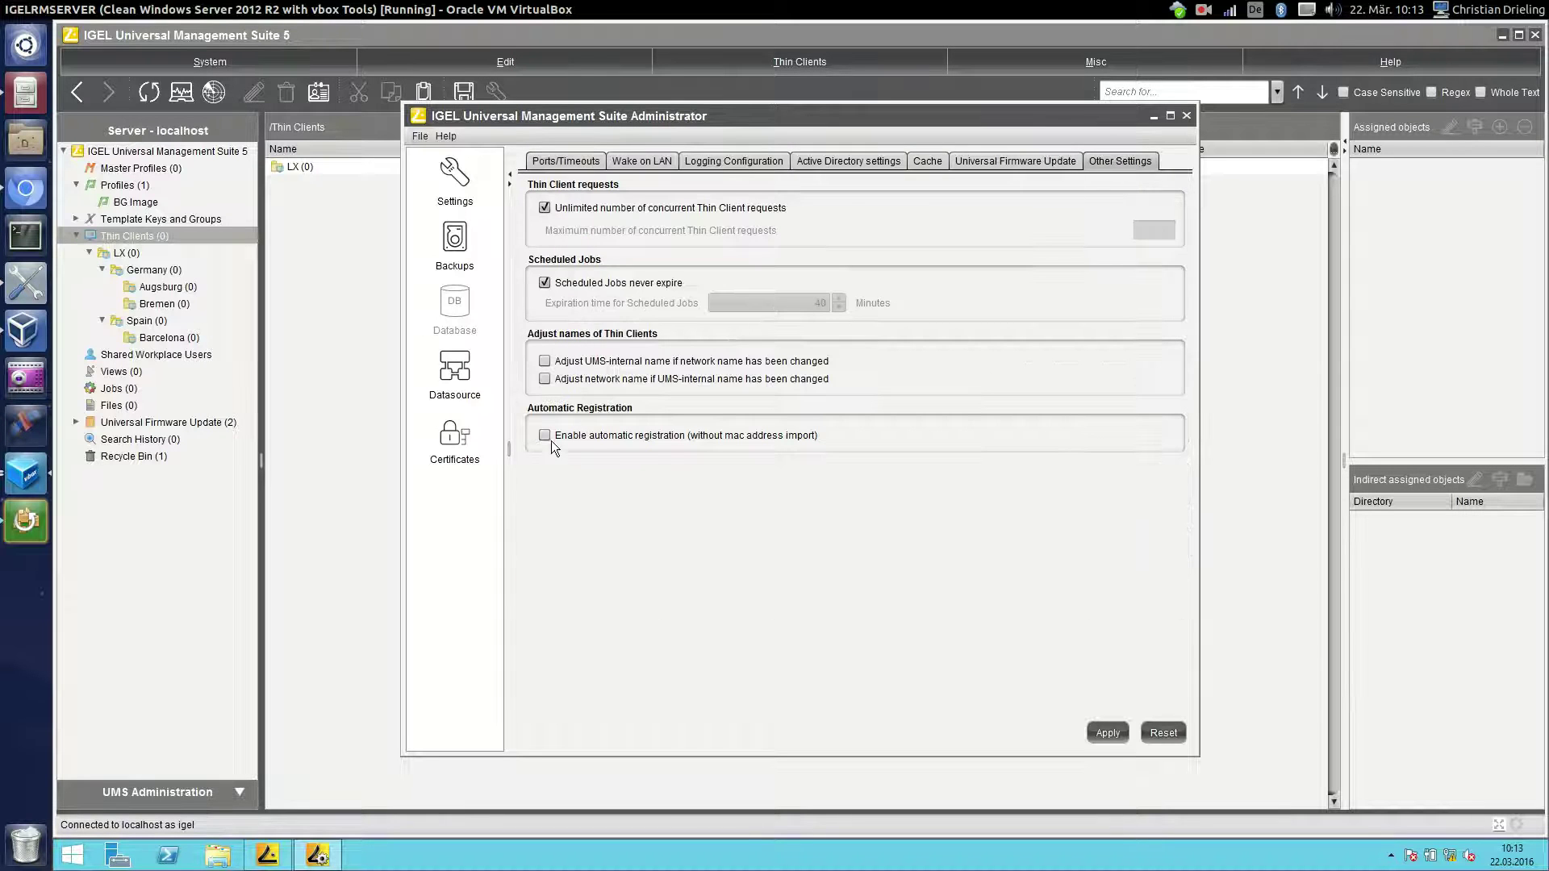
pyautogui.click(794, 436)
pyautogui.hotkey('alt', 'F4')
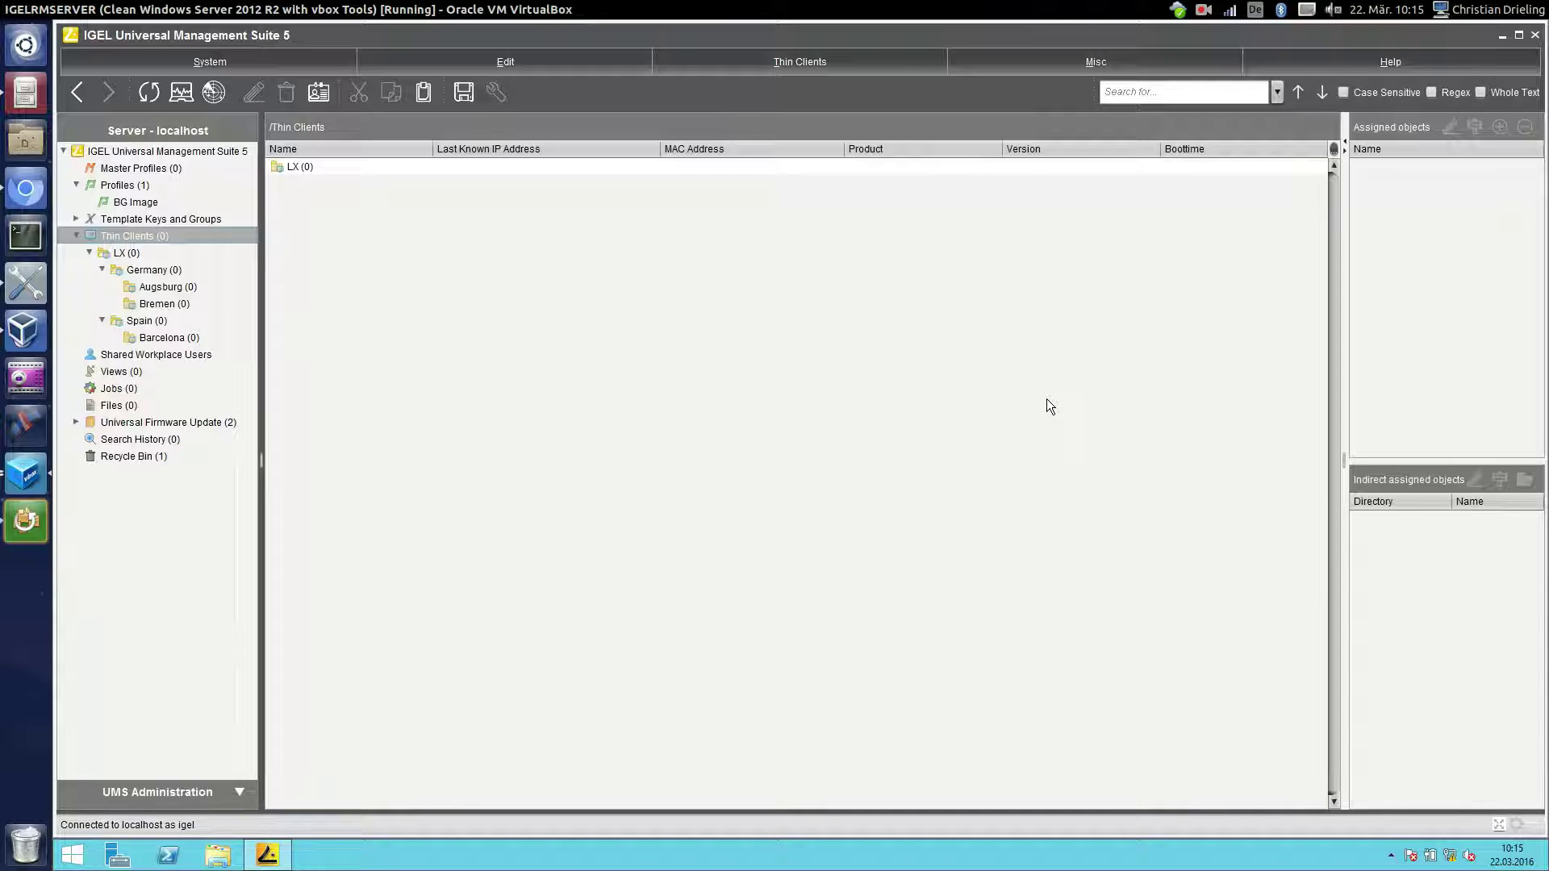
# Select the empty Germany › Bremen folder and confirm it carries the BG Image profile.
pyautogui.click(179, 272)
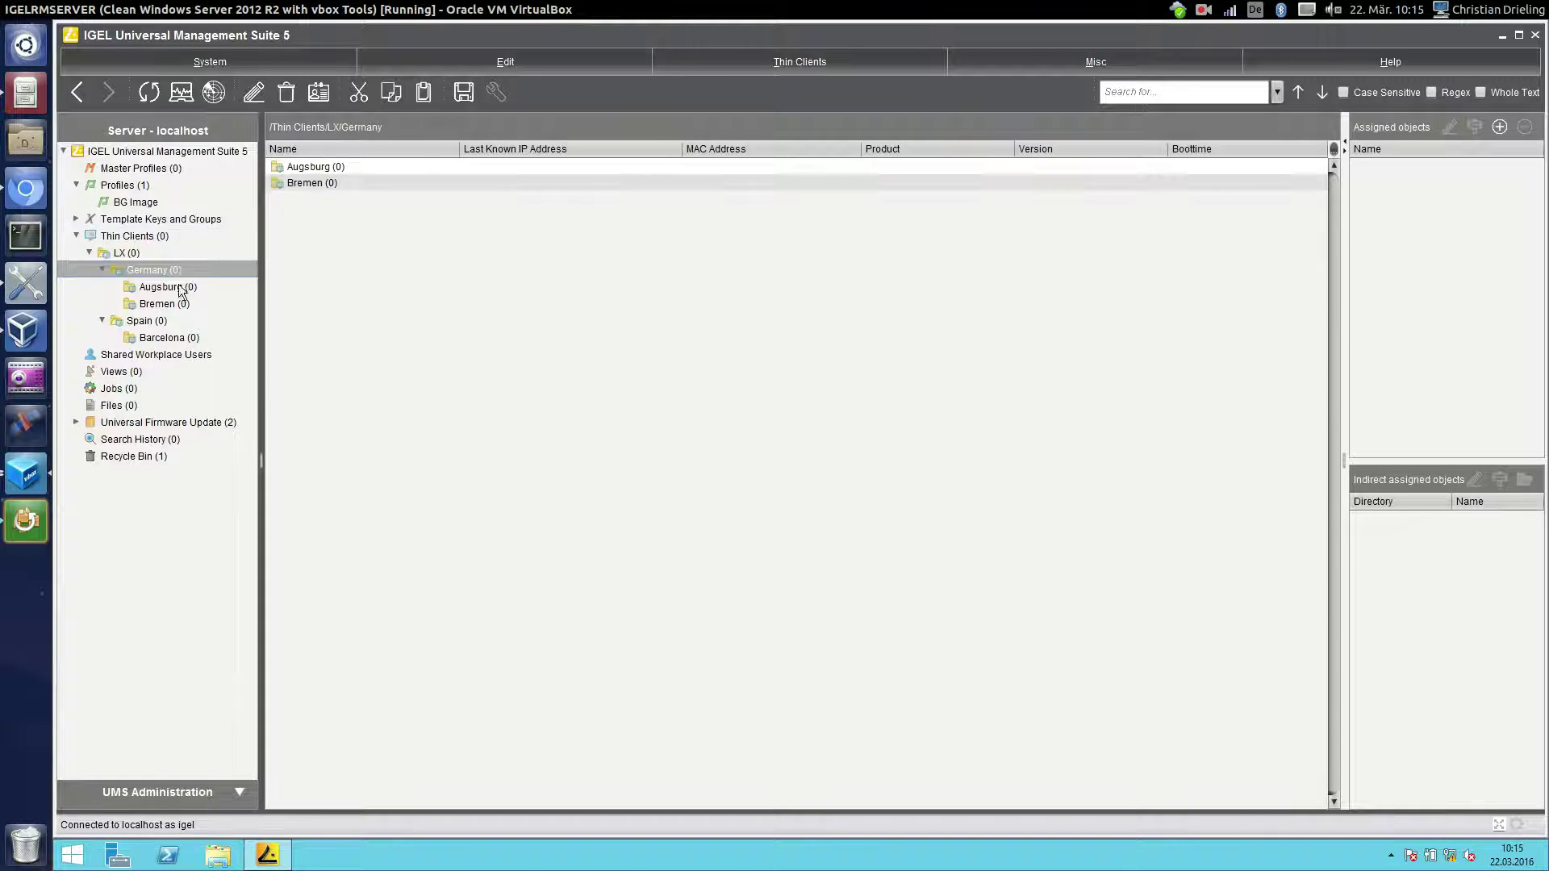
pyautogui.click(189, 302)
pyautogui.click(134, 204)
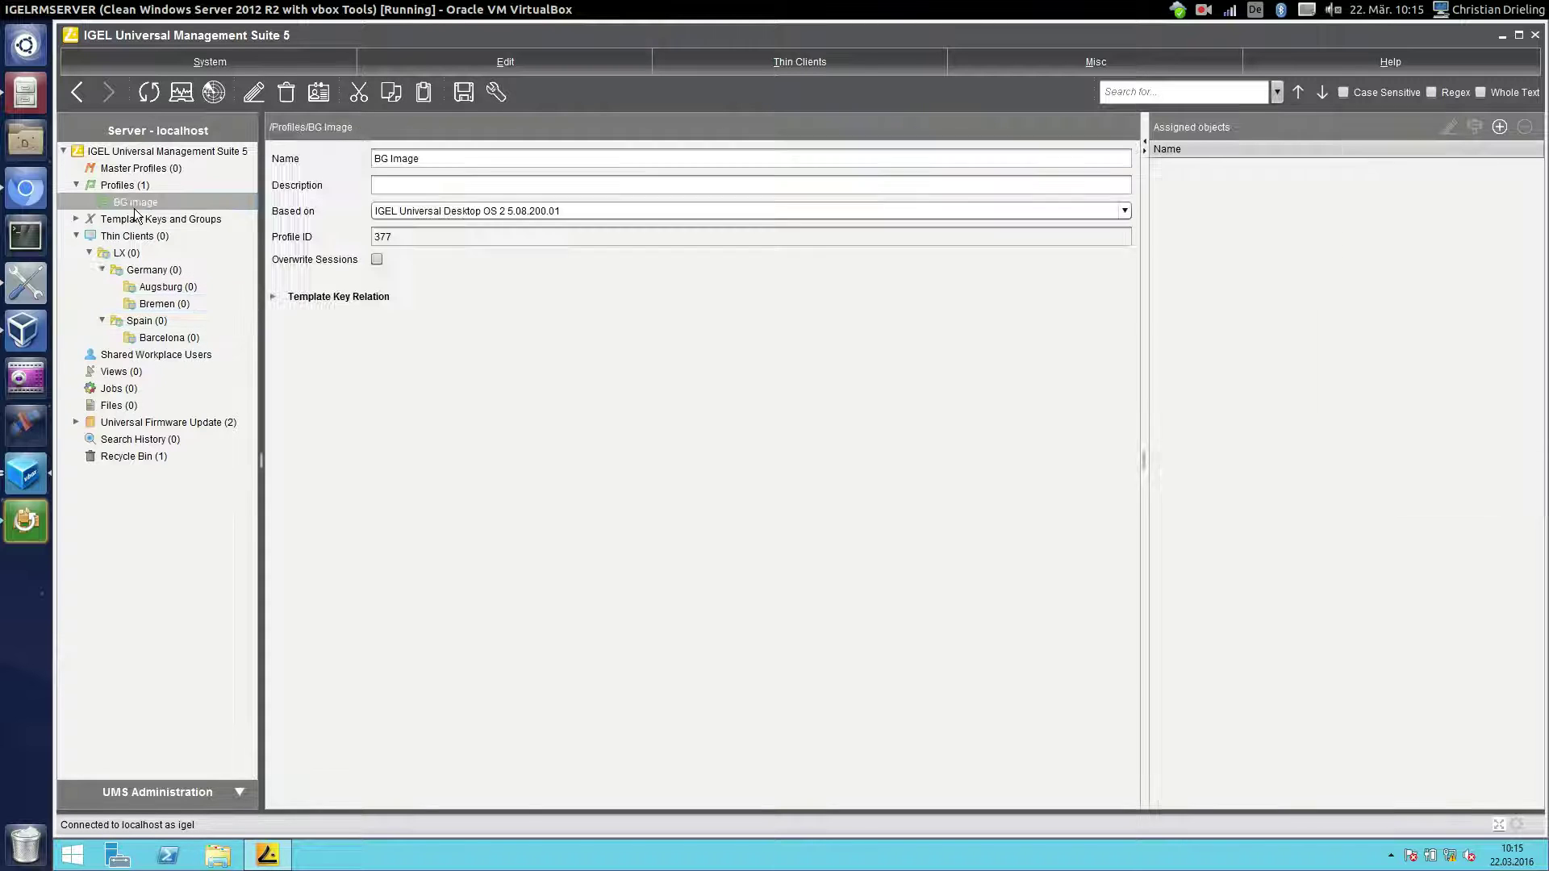
pyautogui.click(168, 306)
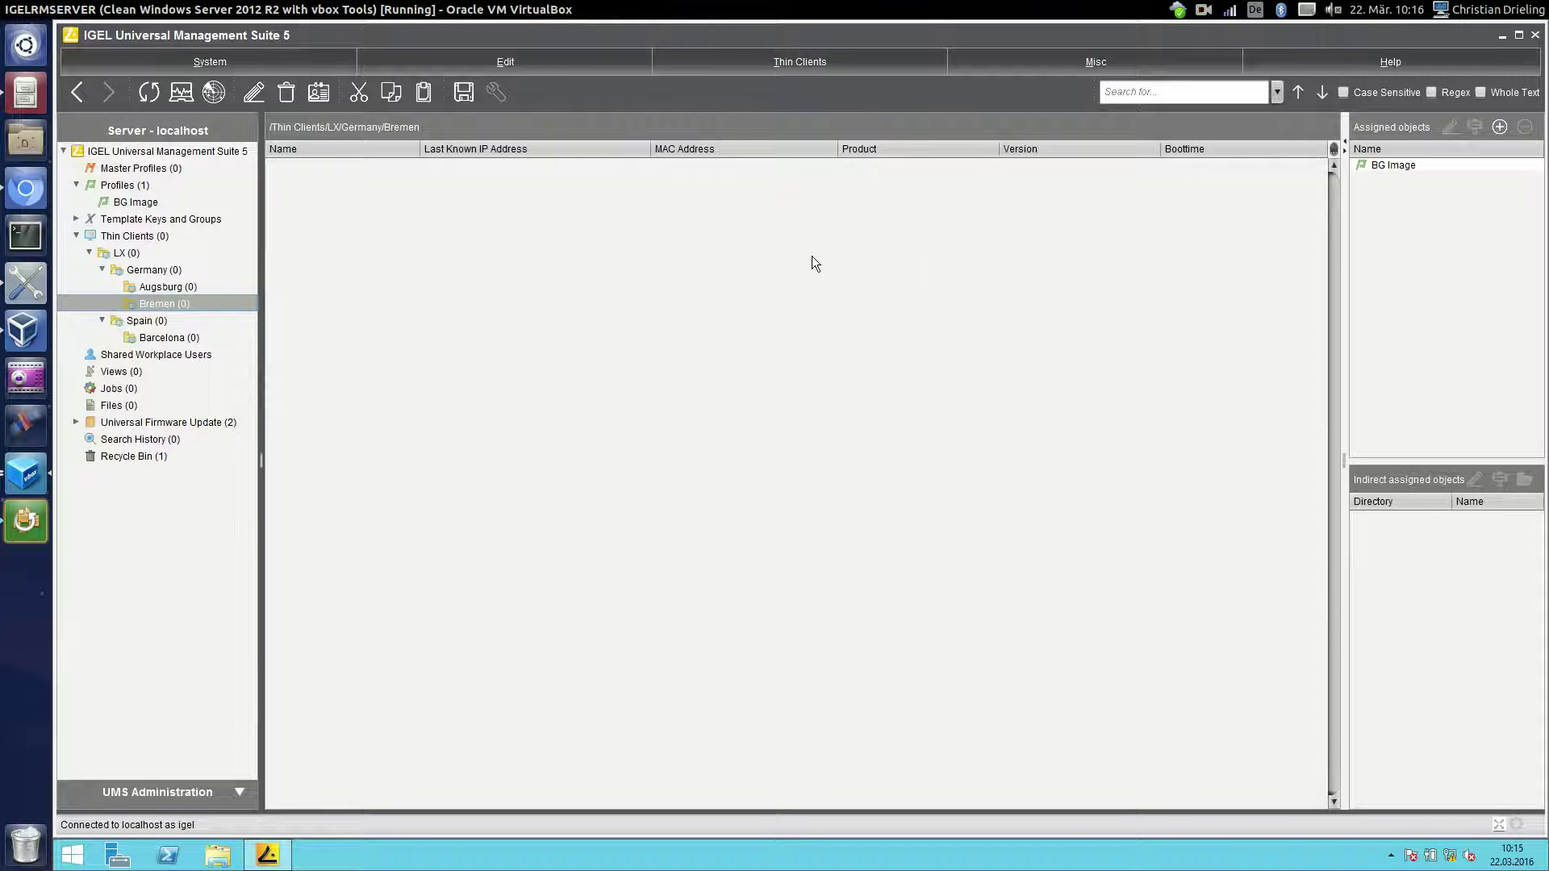
pyautogui.click(1048, 60)
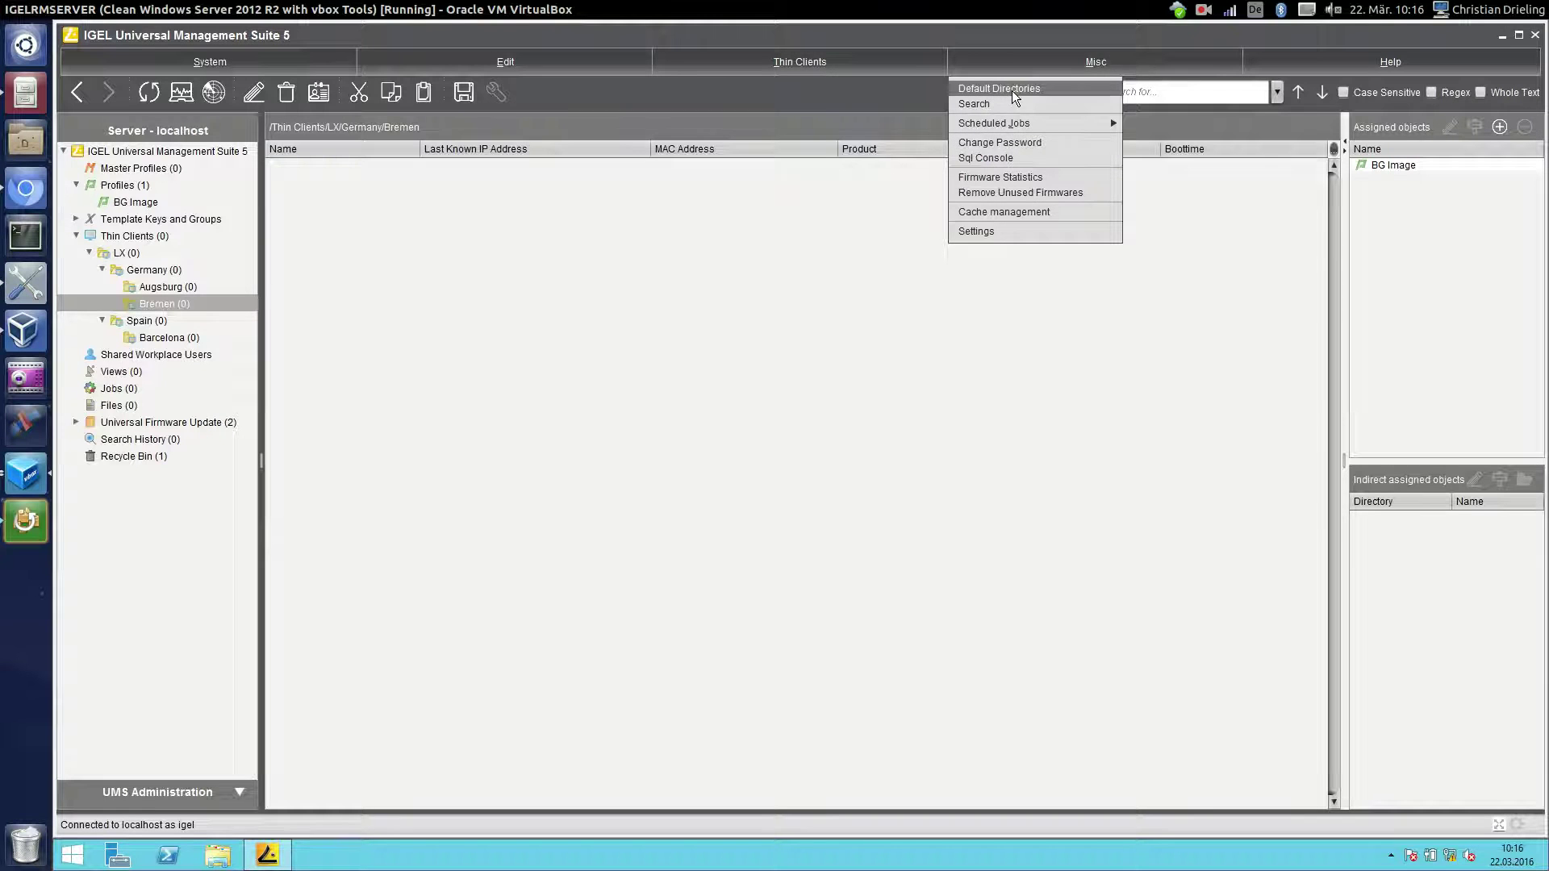
# Start a new default directory rule and choose LX › Germany › Bremen as its target.
pyautogui.click(1011, 91)
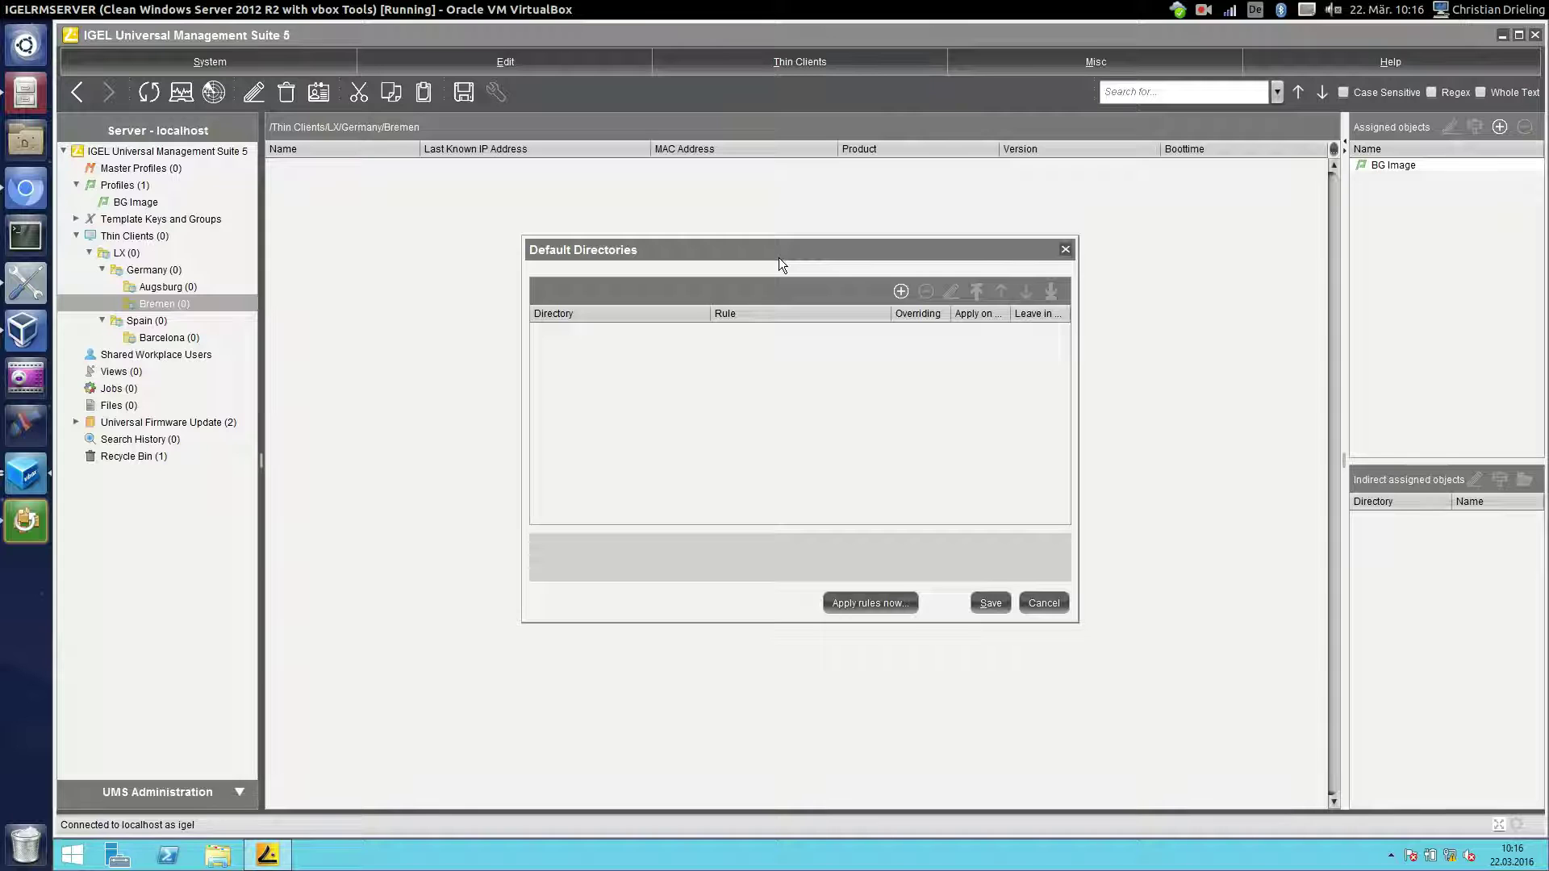
pyautogui.click(901, 292)
pyautogui.click(645, 322)
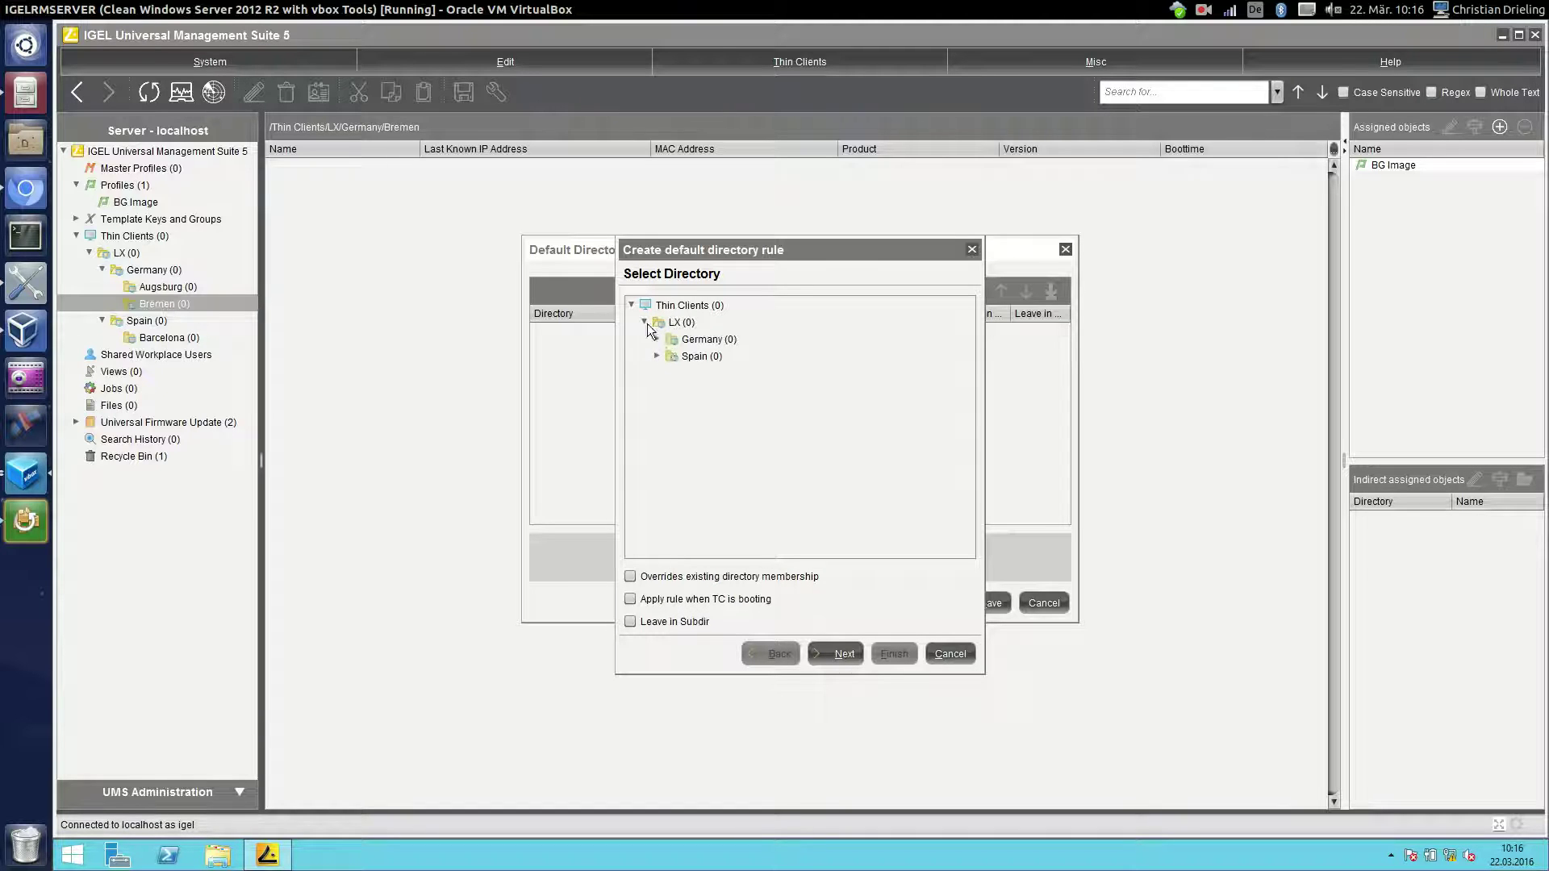
pyautogui.click(657, 340)
pyautogui.click(718, 358)
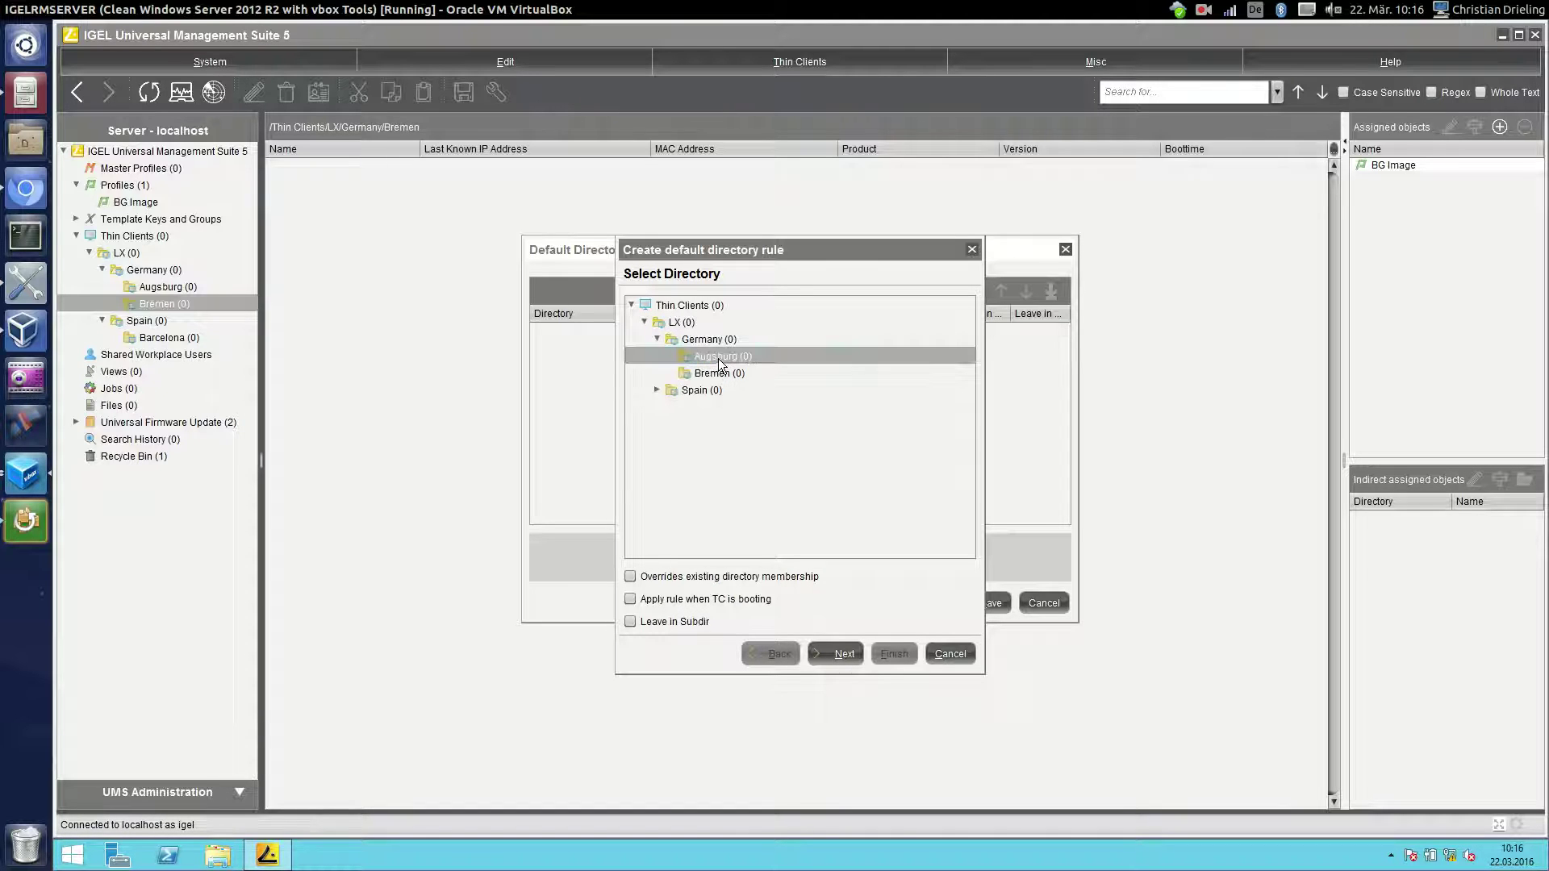
pyautogui.click(721, 372)
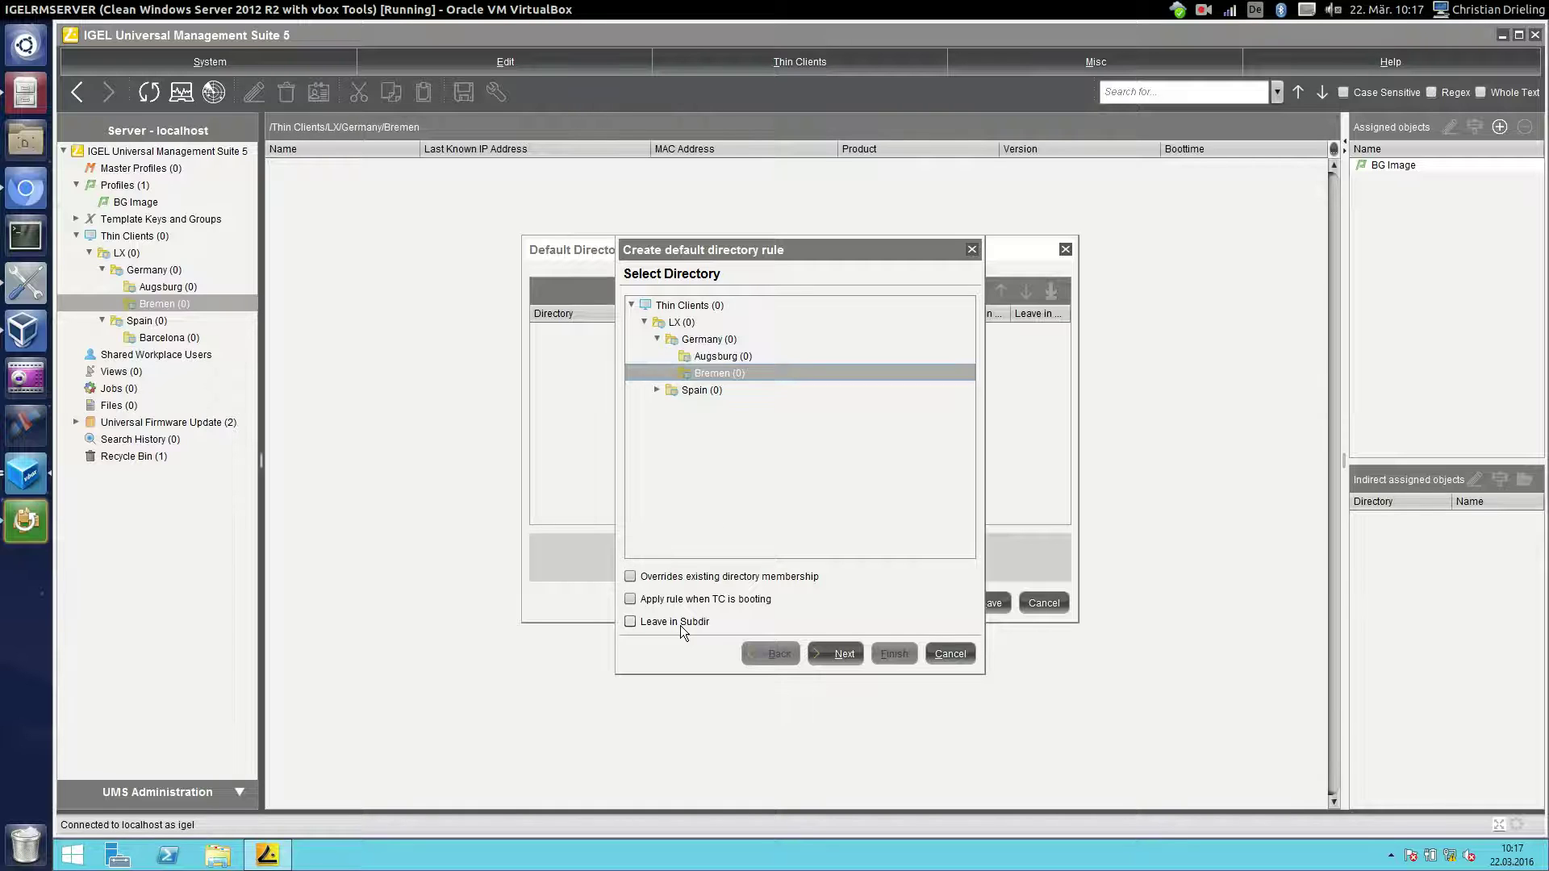
# Keep Last known IP address as criterion and enter the range 192.168.0.1 to 192.168.0.254.
pyautogui.click(846, 656)
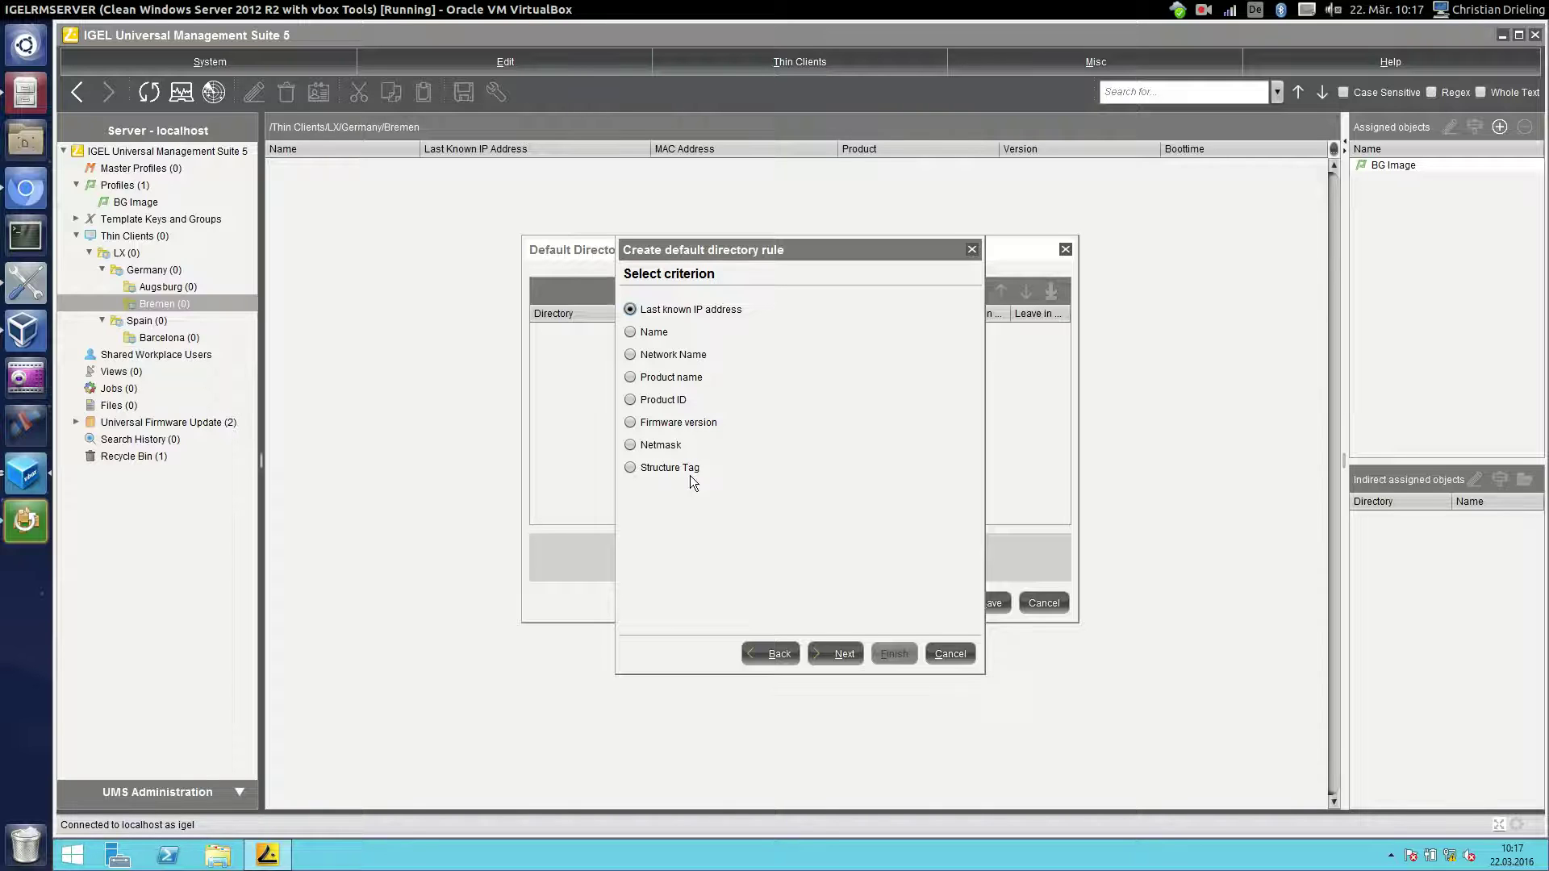
pyautogui.click(847, 651)
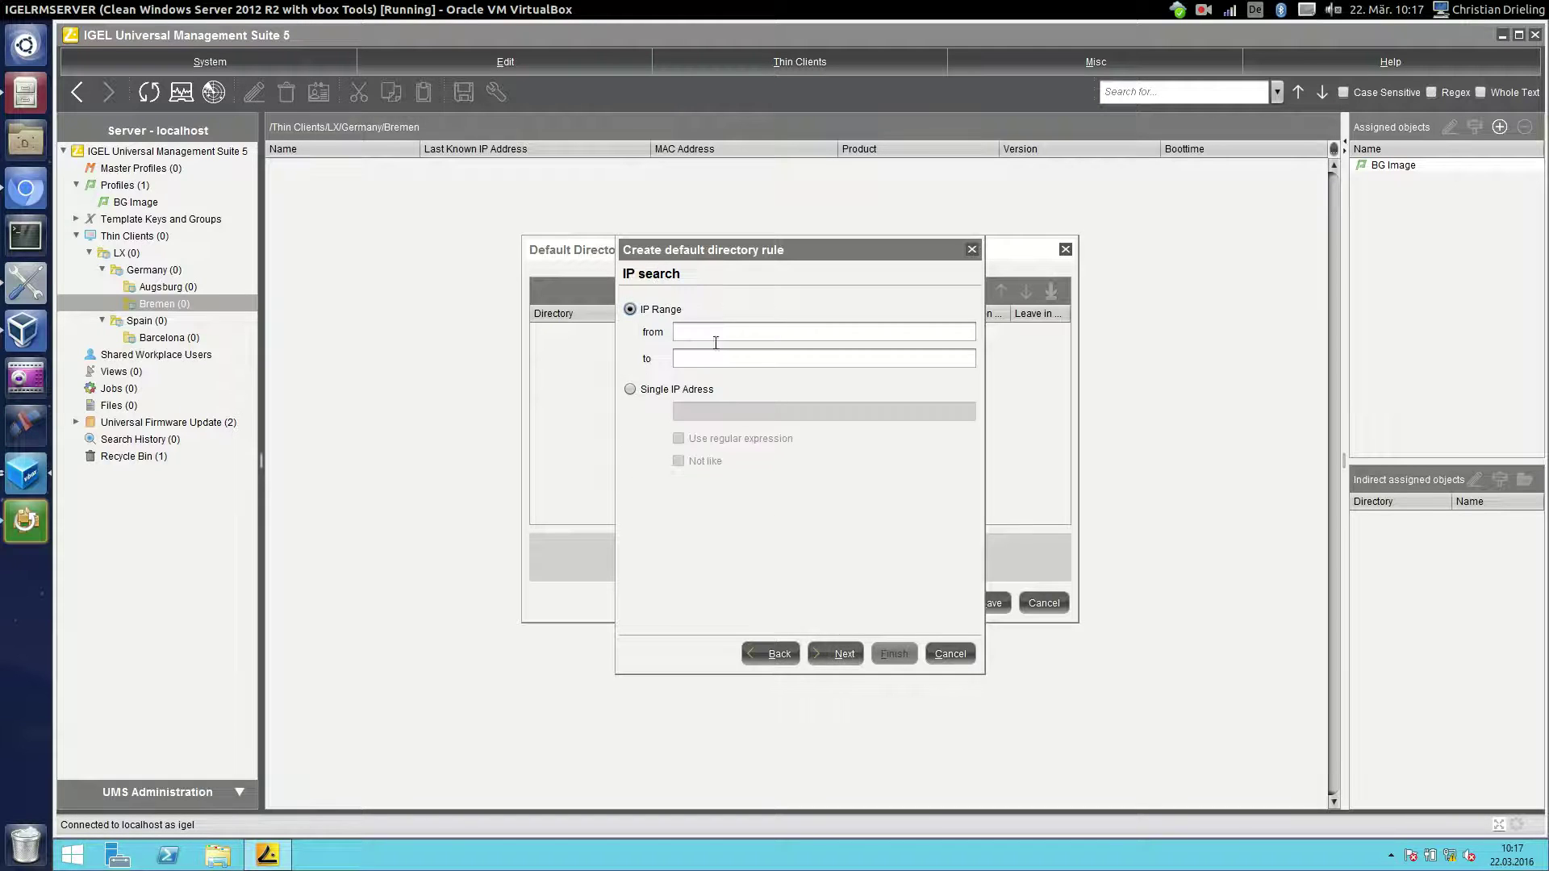
pyautogui.click(707, 333)
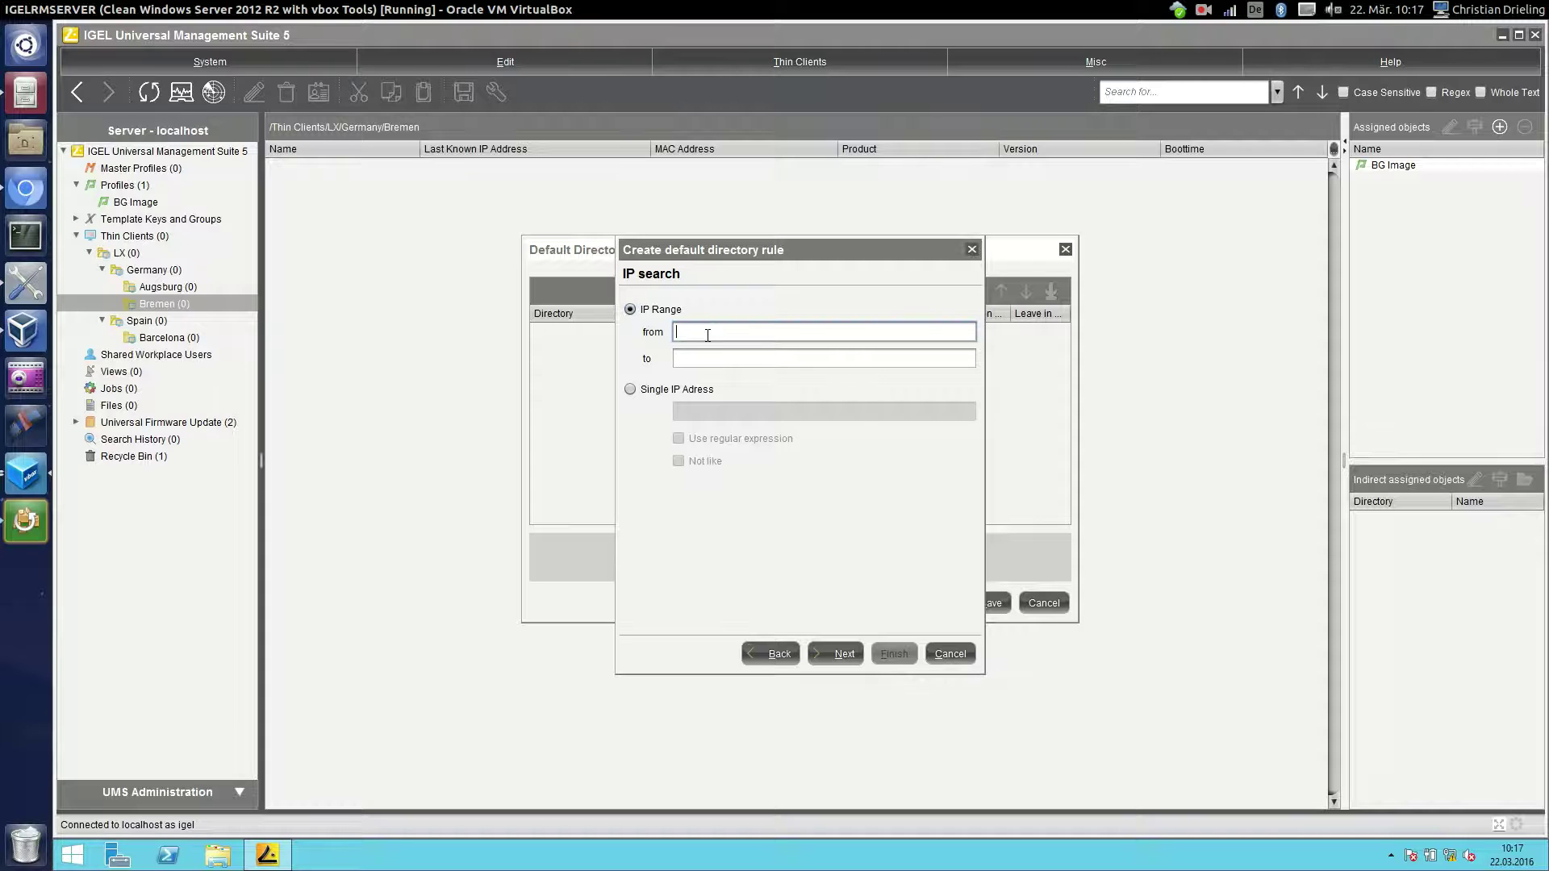
pyautogui.write('192.168.')
pyautogui.write('178')
pyautogui.press('BackSpace')
pyautogui.press('BackSpace')
pyautogui.press('BackSpace')
pyautogui.write('0.1')
pyautogui.press('Tab')
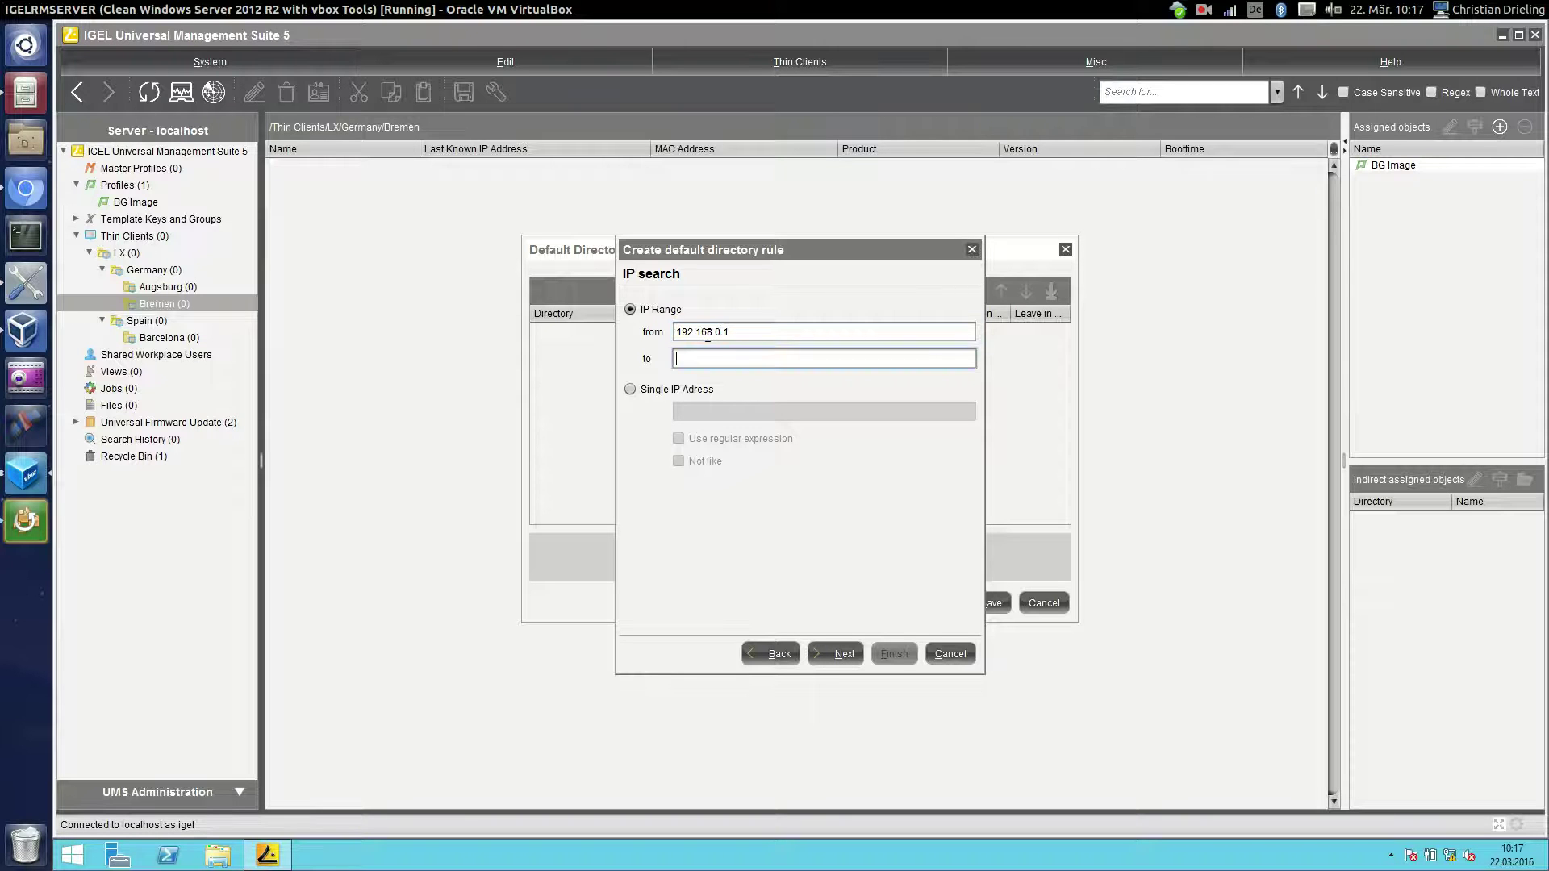
pyautogui.write('192.168.0-')
pyautogui.press('BackSpace')
pyautogui.write('.254')
# Finish the wizard to create the Bremen IP-range rule and save the Default Directories.
pyautogui.click(844, 655)
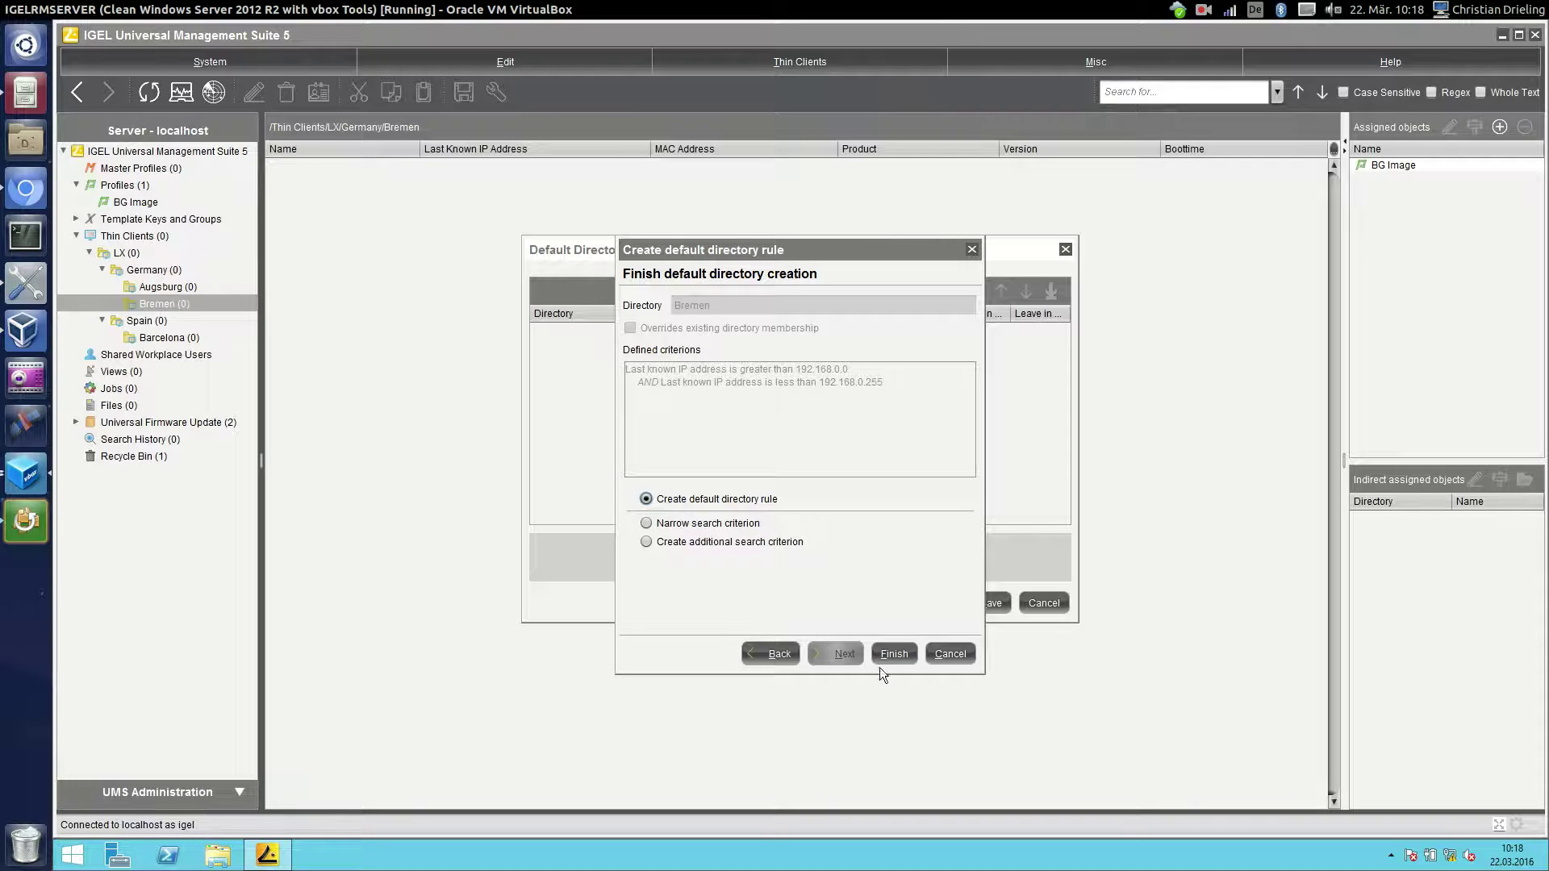
pyautogui.click(894, 654)
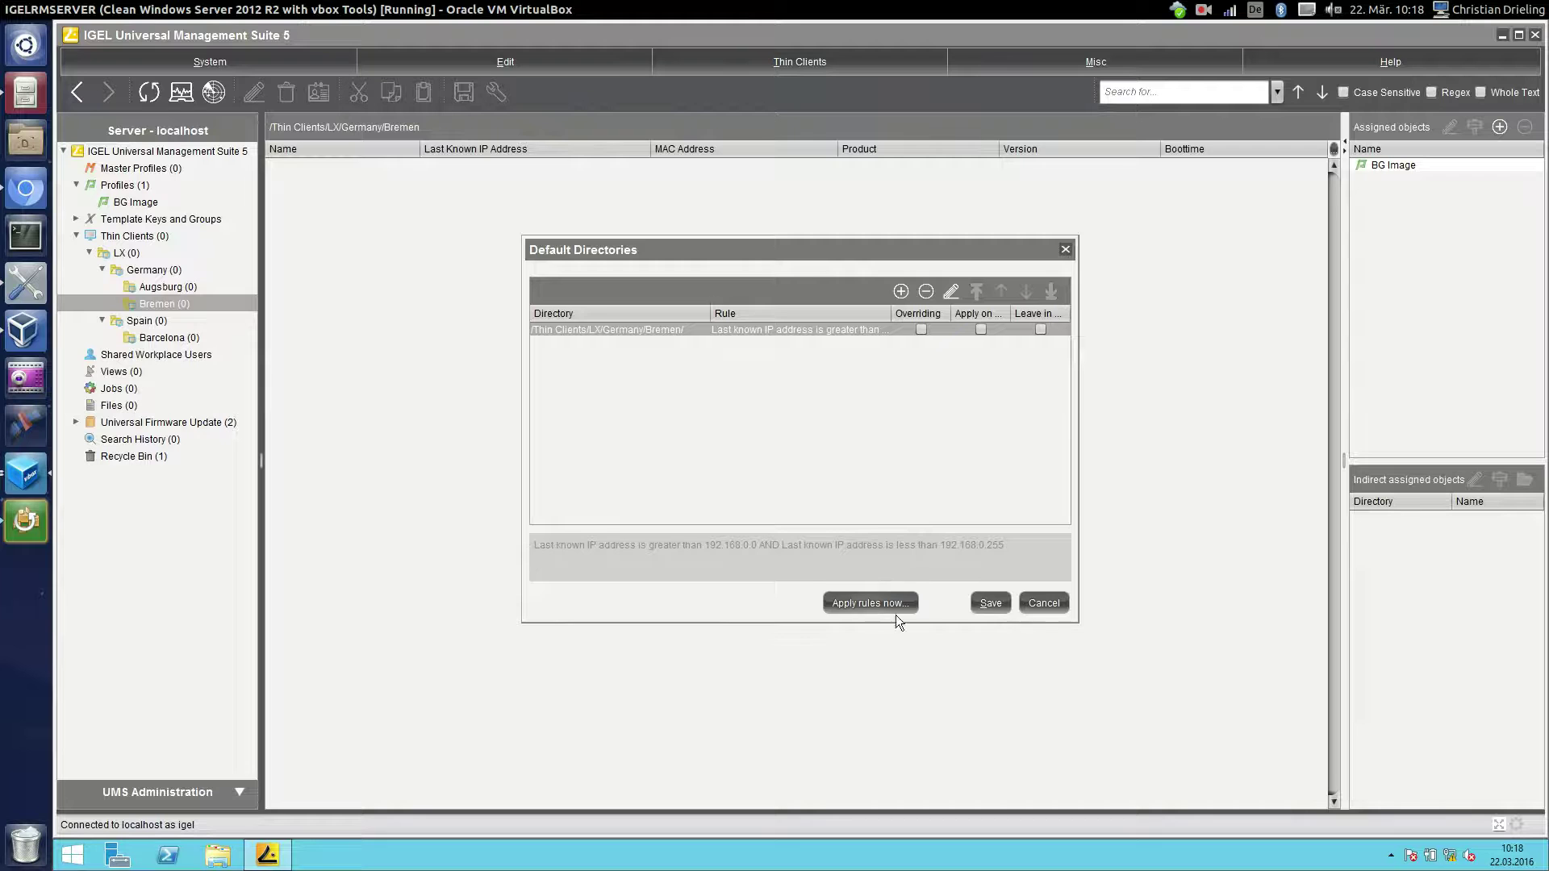
pyautogui.click(998, 602)
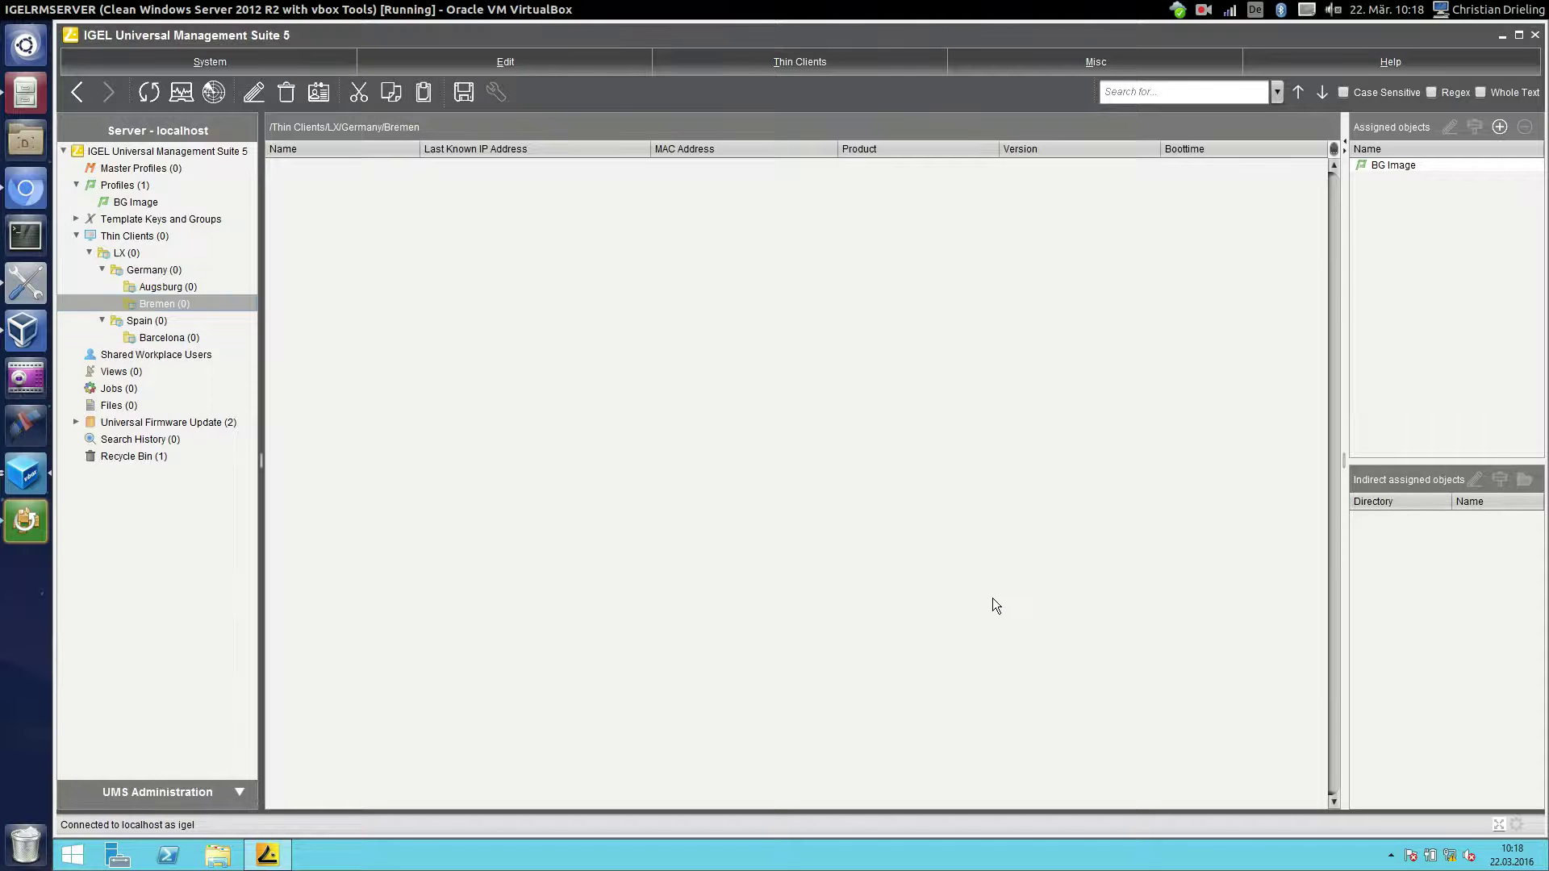
# Start the IGEL-00E0C533B418 virtual machine from VirtualBox Manager.
pyautogui.click(33, 461)
pyautogui.click(803, 645)
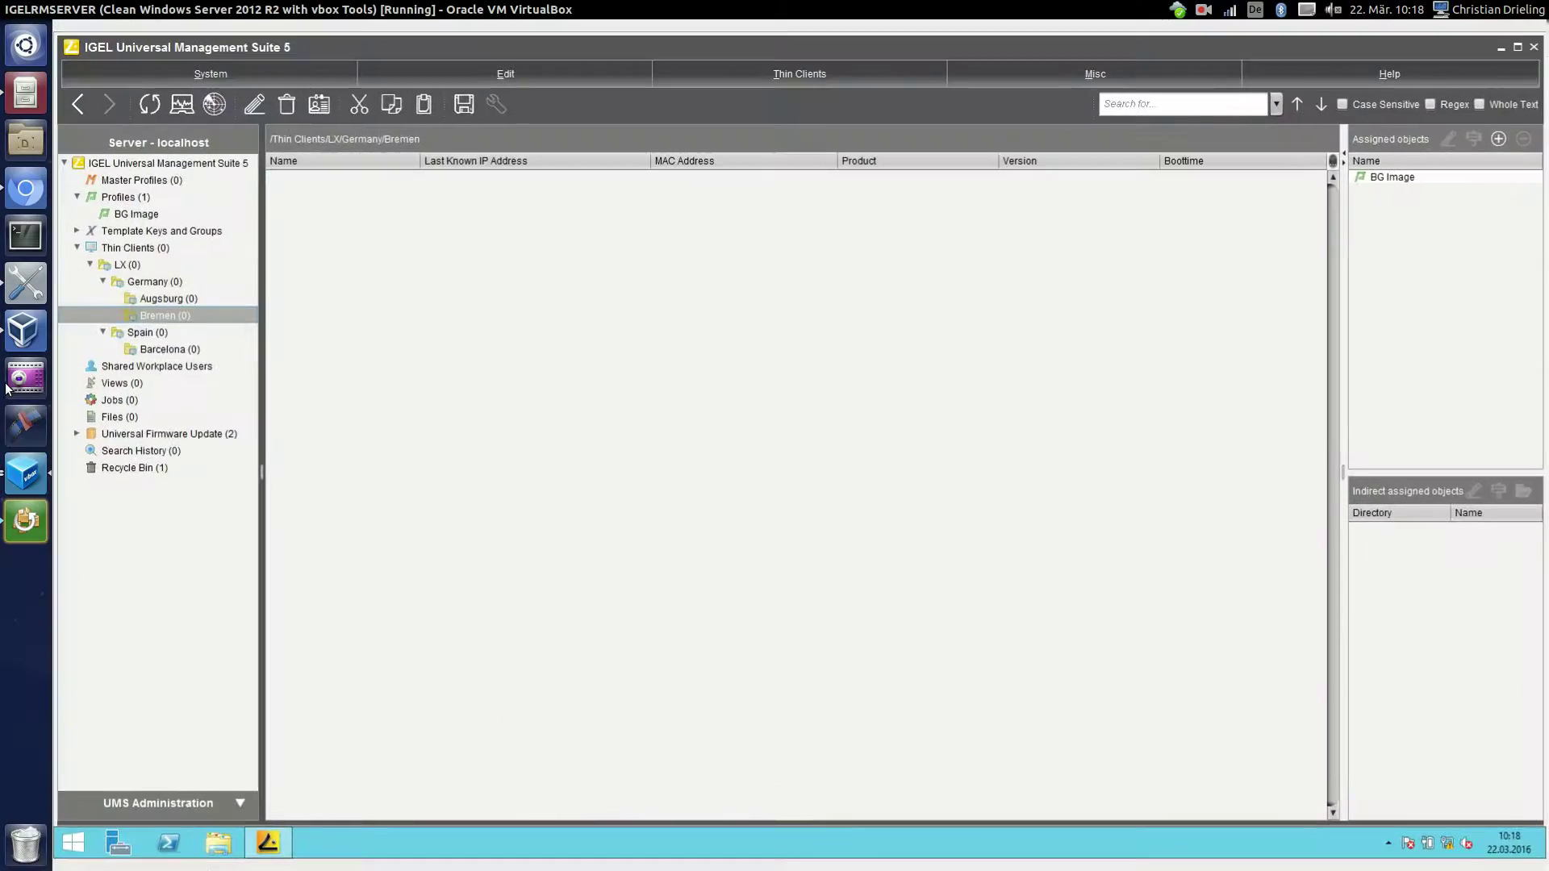
pyautogui.click(896, 342)
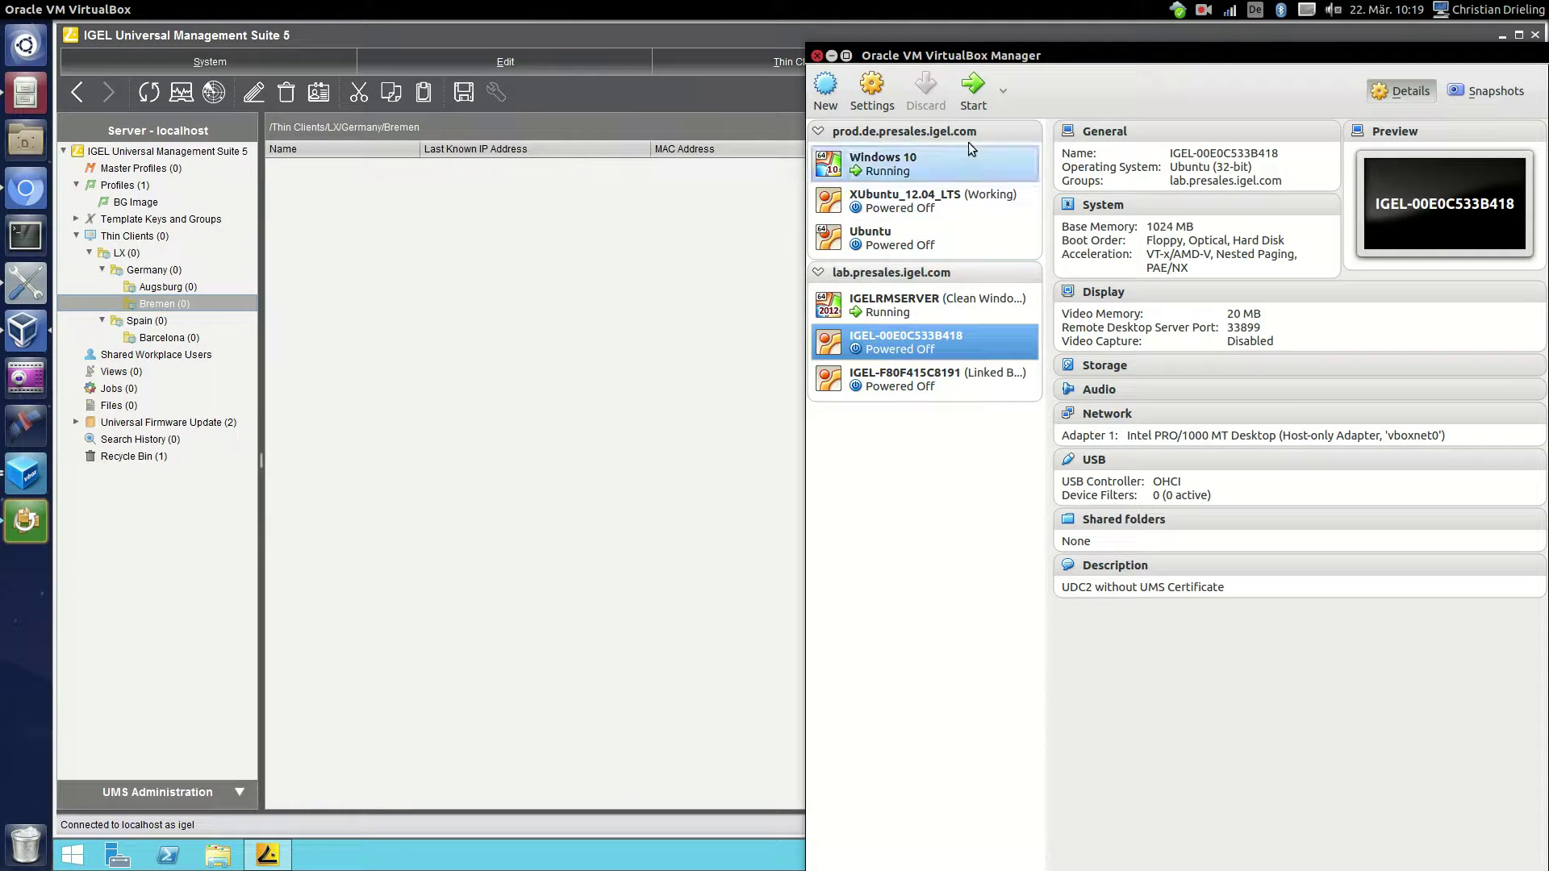
pyautogui.click(972, 90)
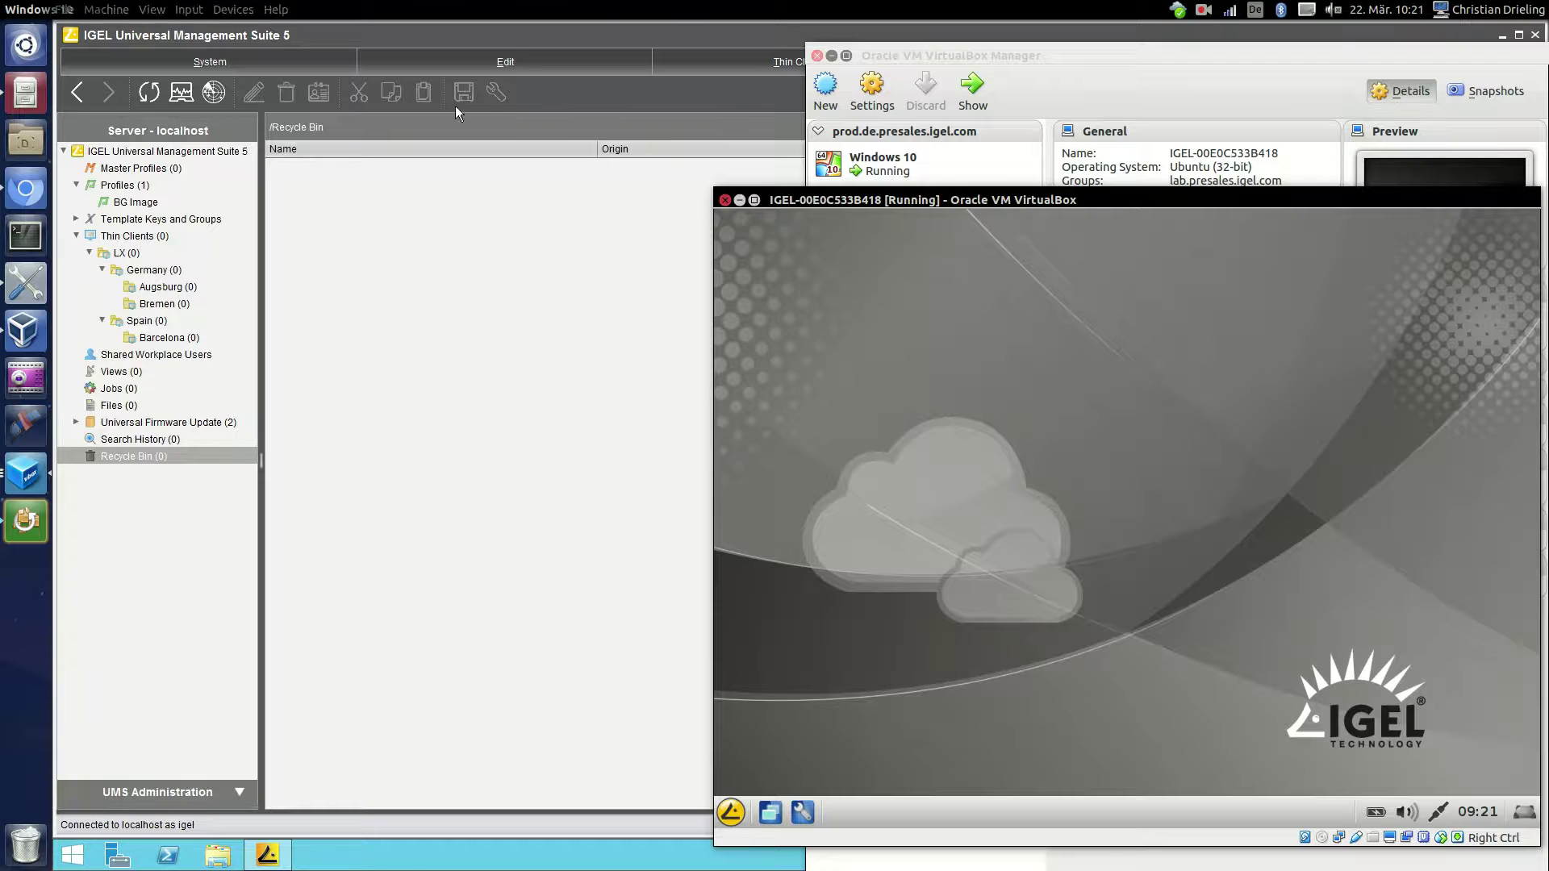
# Check IGEL-00E0C533B418 appears under Bremen with its details, then reopen its VM window.
pyautogui.click(168, 603)
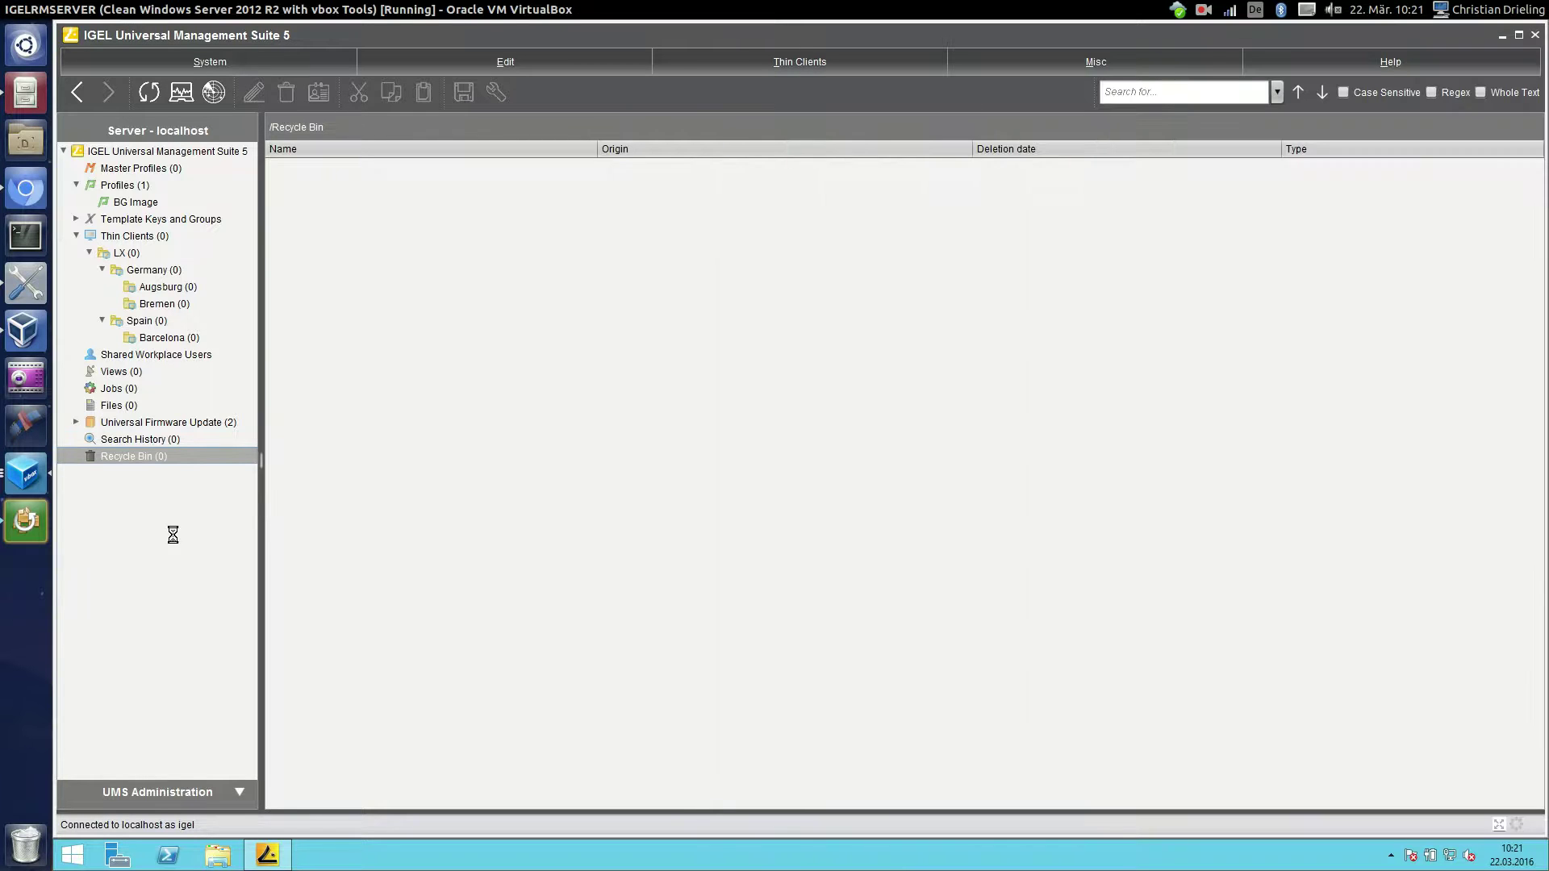
pyautogui.click(158, 304)
pyautogui.click(114, 305)
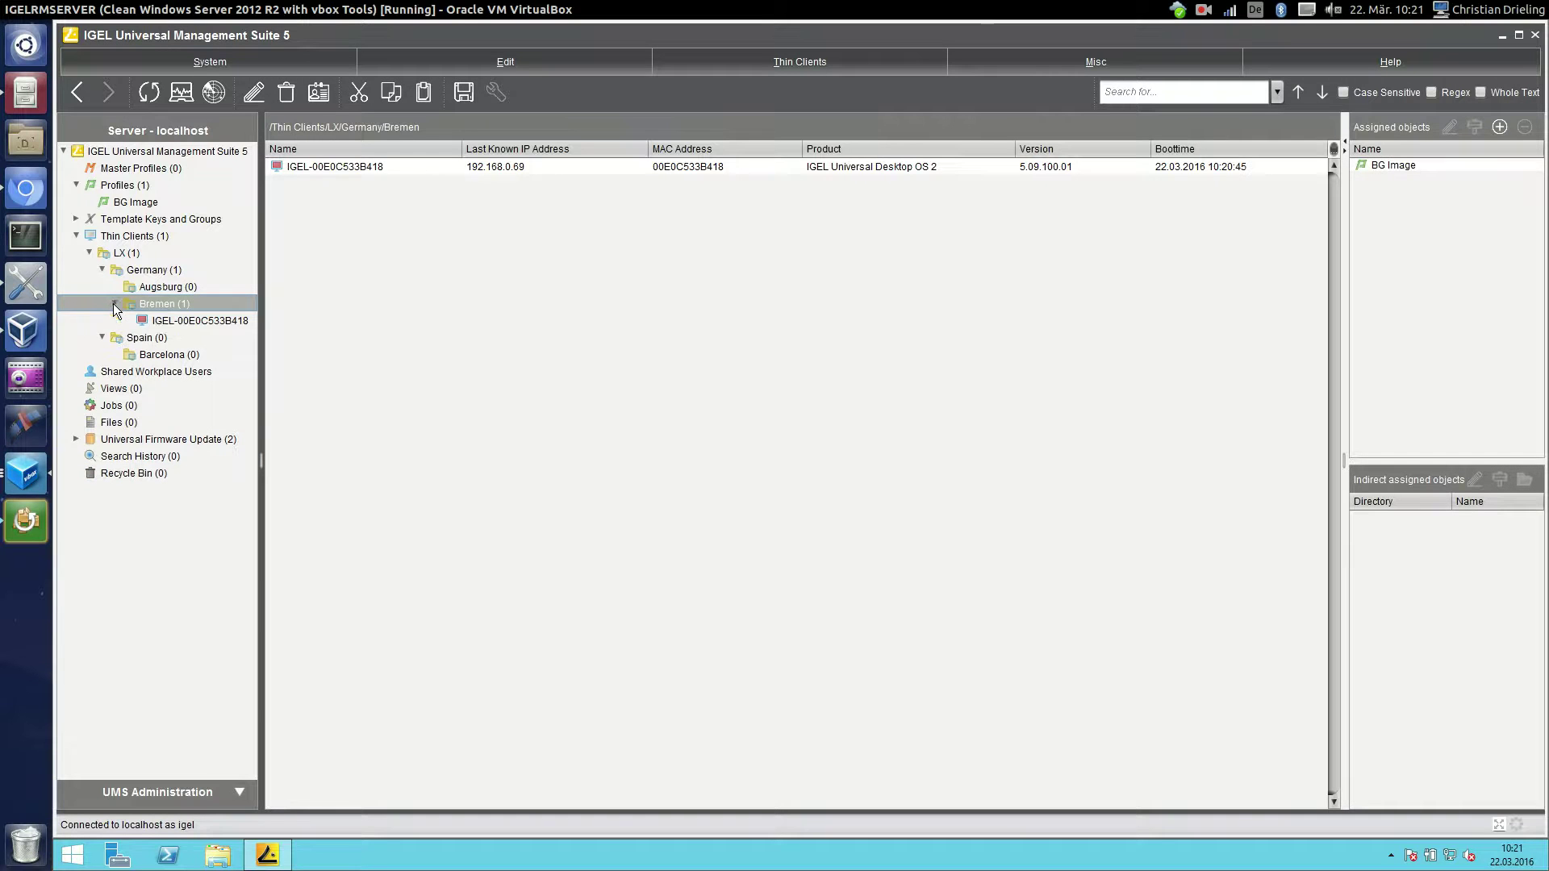
pyautogui.click(184, 323)
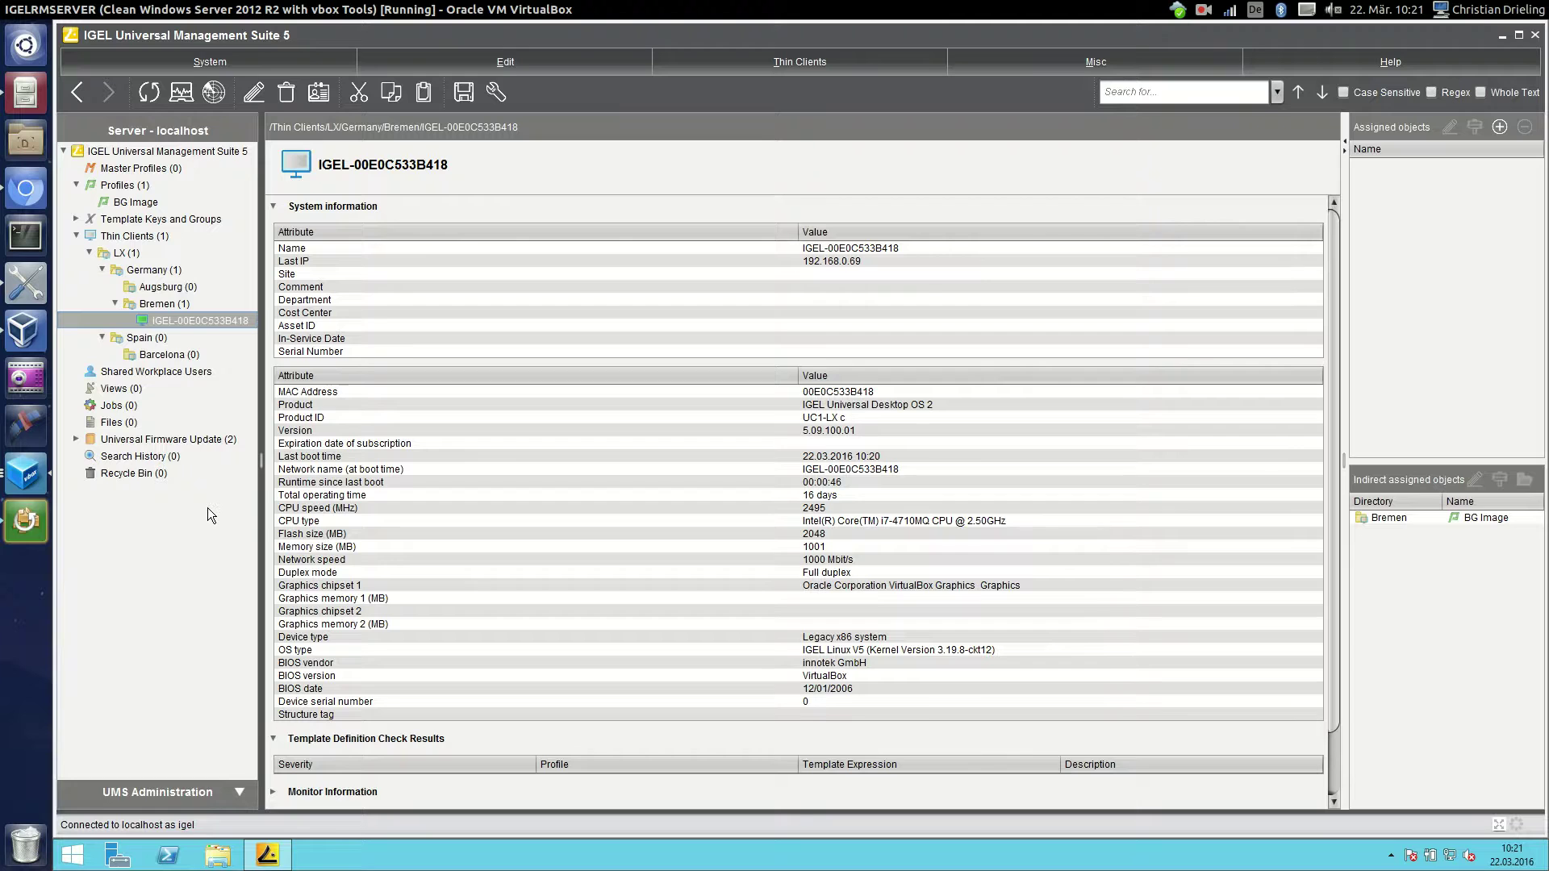
pyautogui.click(28, 332)
pyautogui.doubleClick(921, 340)
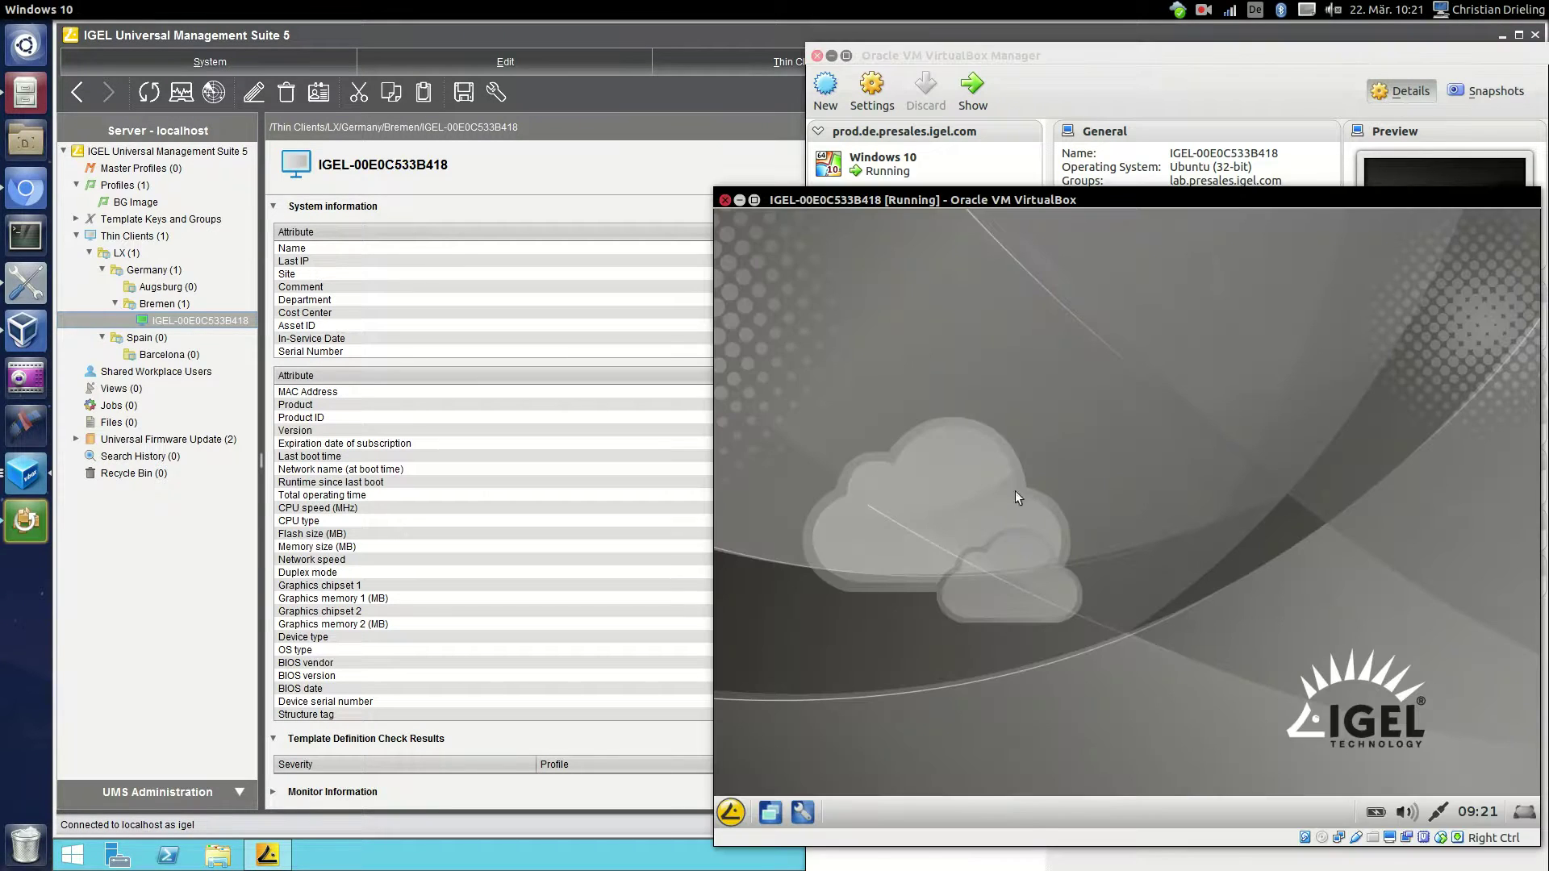